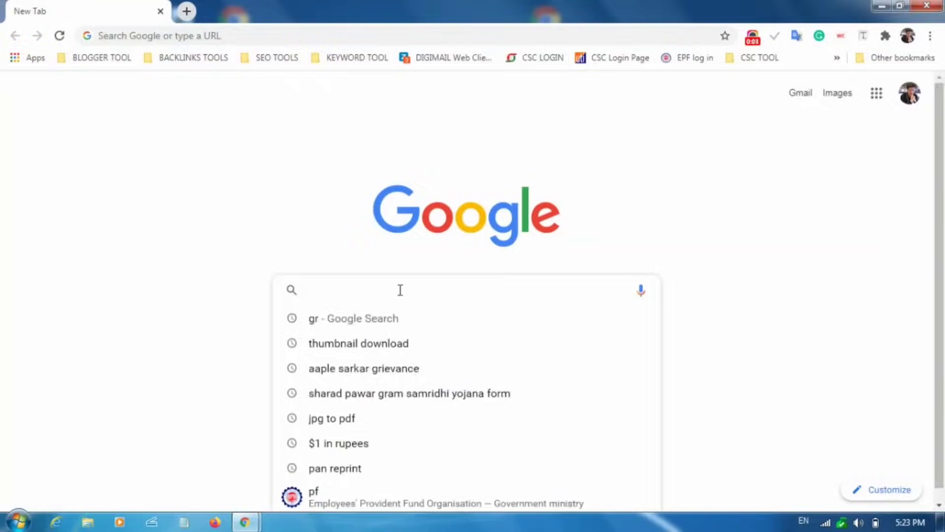
Step: Search Google for 'aaple sarkar grievance' using the autocomplete suggestion
{"action": "type", "text": "aaple s"}
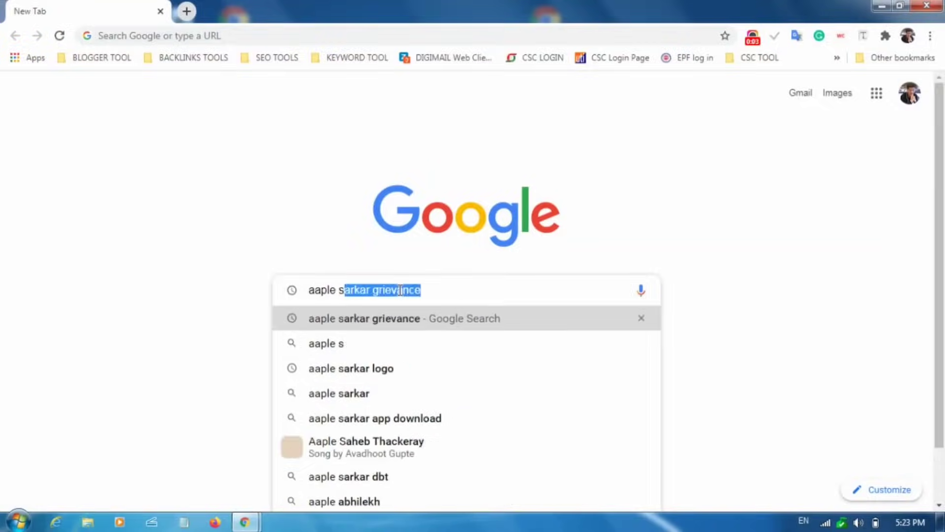
{"action": "type", "text": "arkar"}
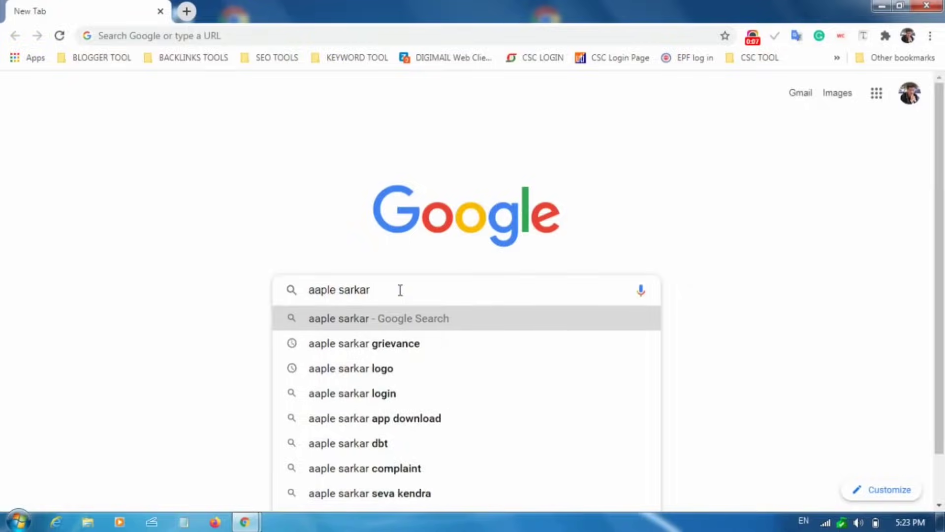
{"action": "key", "text": "Down"}
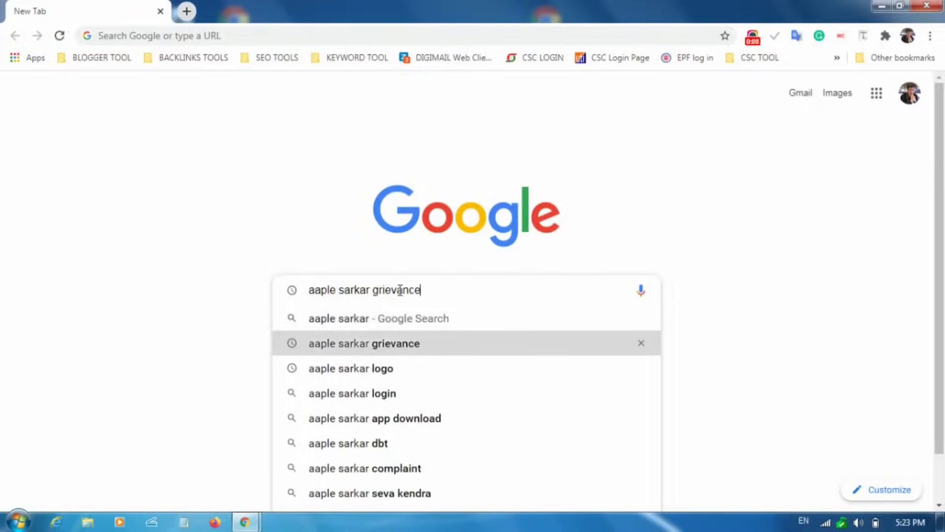
{"action": "left_click", "coordinate": [419, 294]}
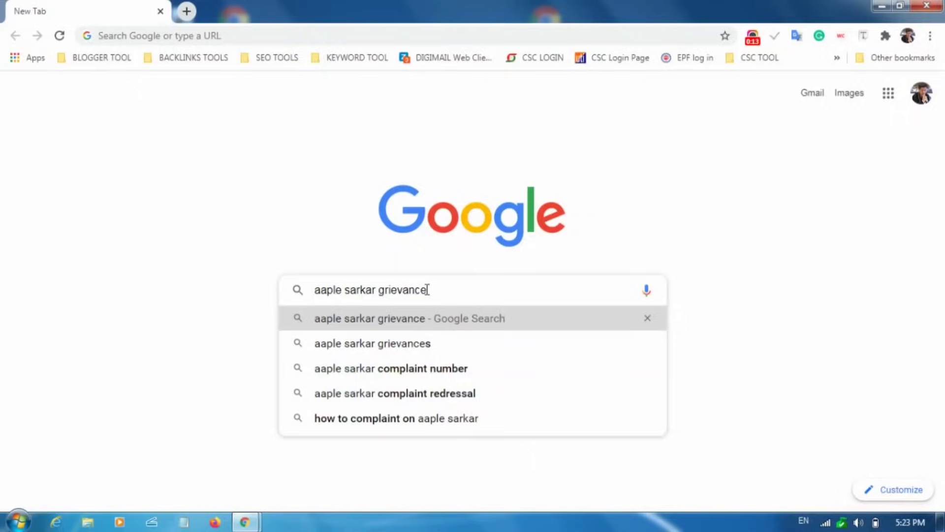
{"action": "key", "text": "Return"}
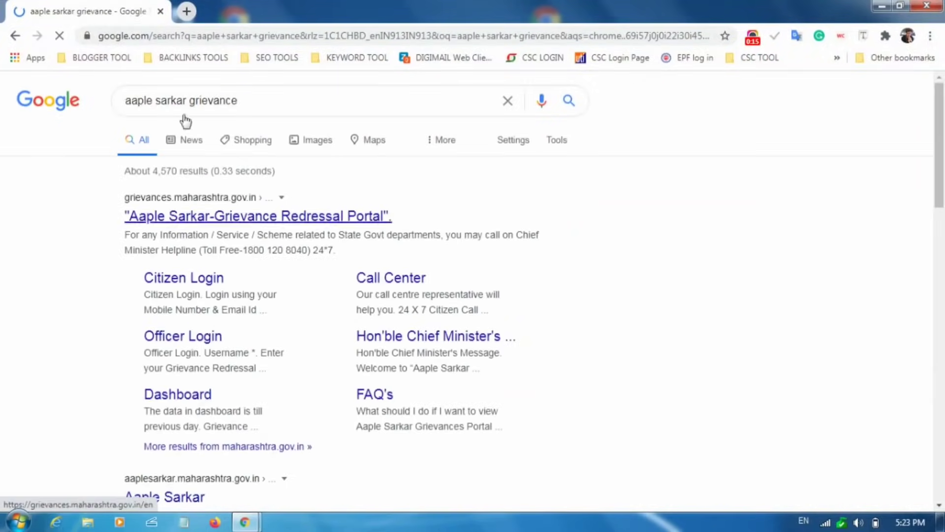
{"action": "triple_click", "coordinate": [158, 100]}
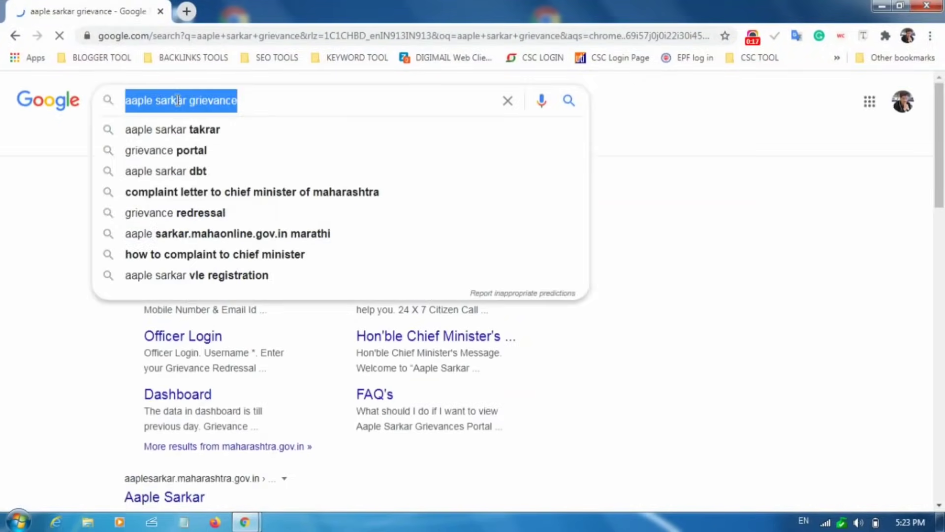
{"action": "left_click", "coordinate": [41, 243]}
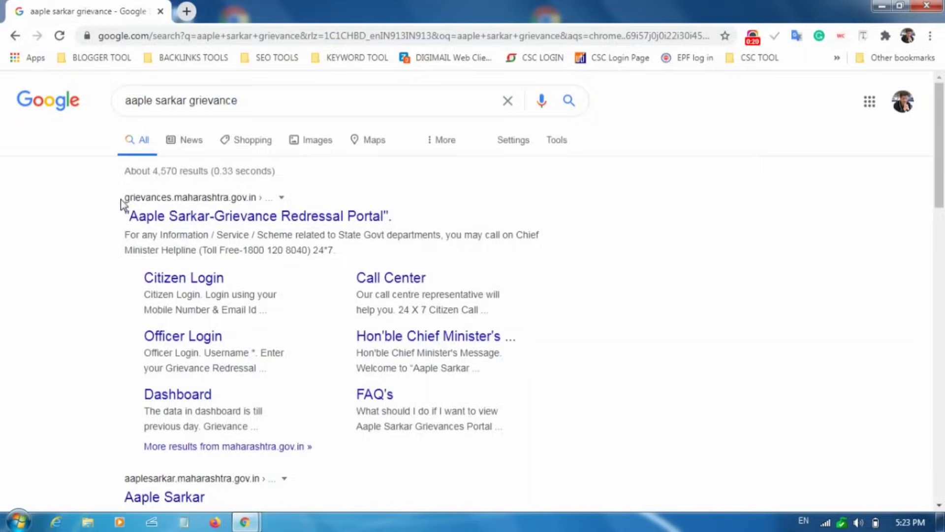
{"action": "left_click_drag", "start_coordinate": [121, 204], "coordinate": [273, 198]}
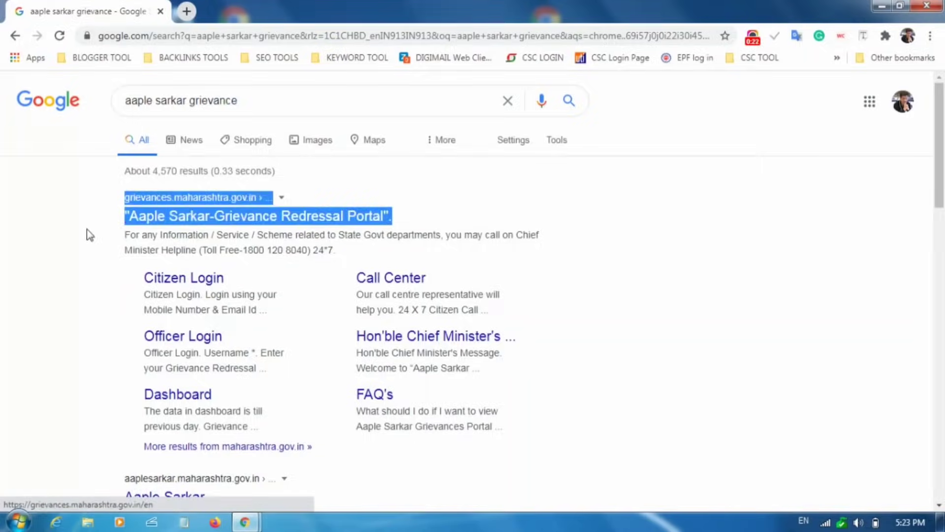
{"action": "left_click", "coordinate": [87, 229]}
Step: Open the Aaple Sarkar-Grievance Redressal Portal result and scroll its home page slightly
{"action": "left_click", "coordinate": [209, 217]}
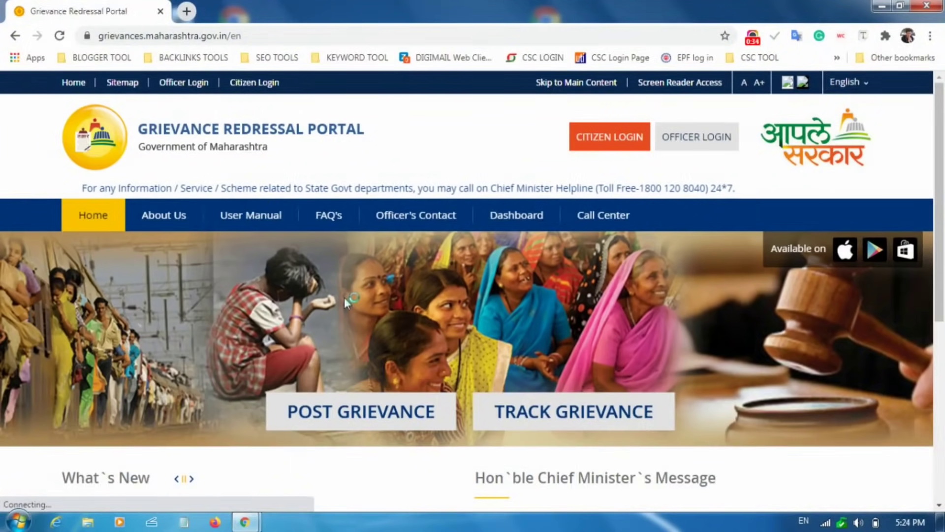
{"action": "left_click_drag", "start_coordinate": [942, 161], "coordinate": [943, 191]}
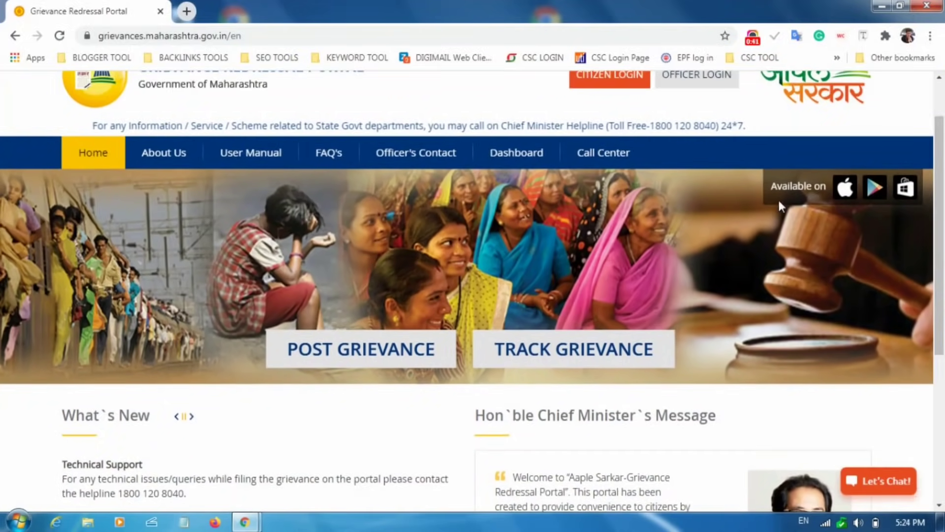
Step: Start Post Grievance and submit the citizen's mobile number and e-mail address to request an OTP
{"action": "left_click", "coordinate": [352, 355]}
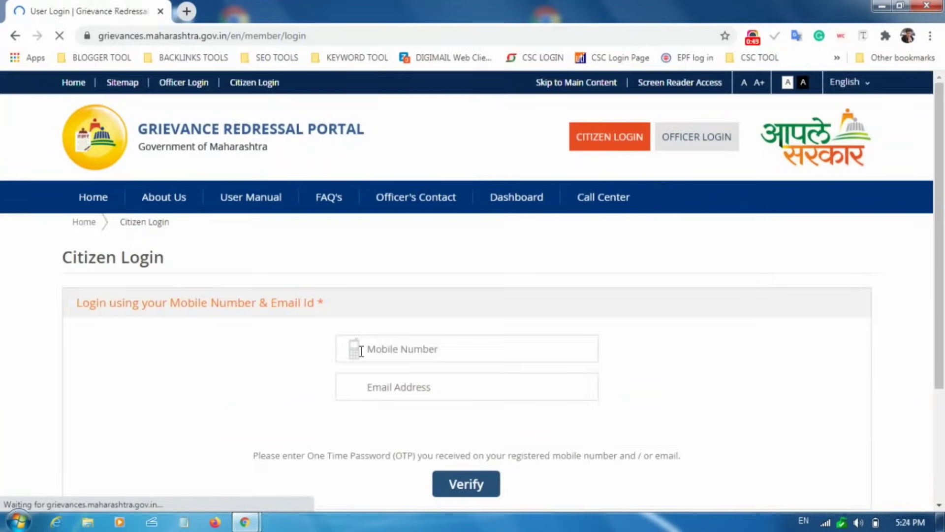
{"action": "scroll", "coordinate": [926, 206], "scroll_direction": "down", "scroll_amount": 3}
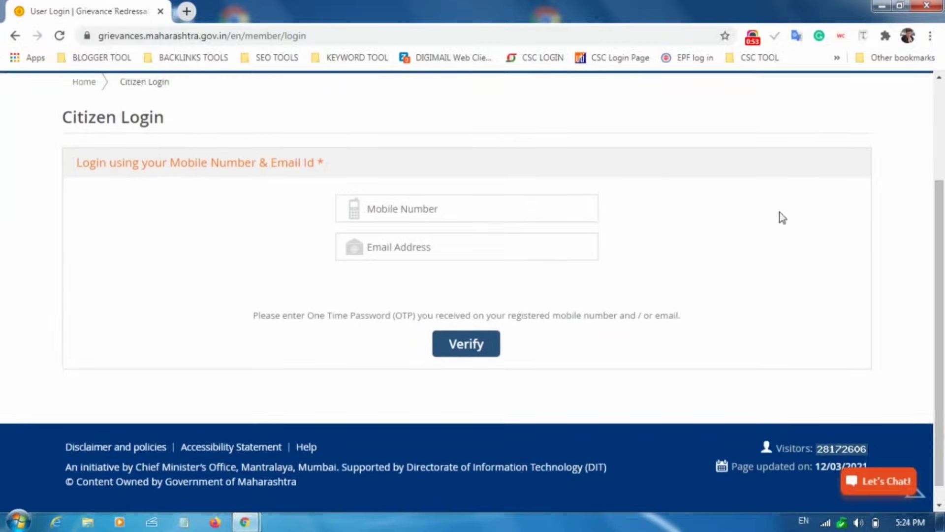
{"action": "left_click", "coordinate": [536, 199]}
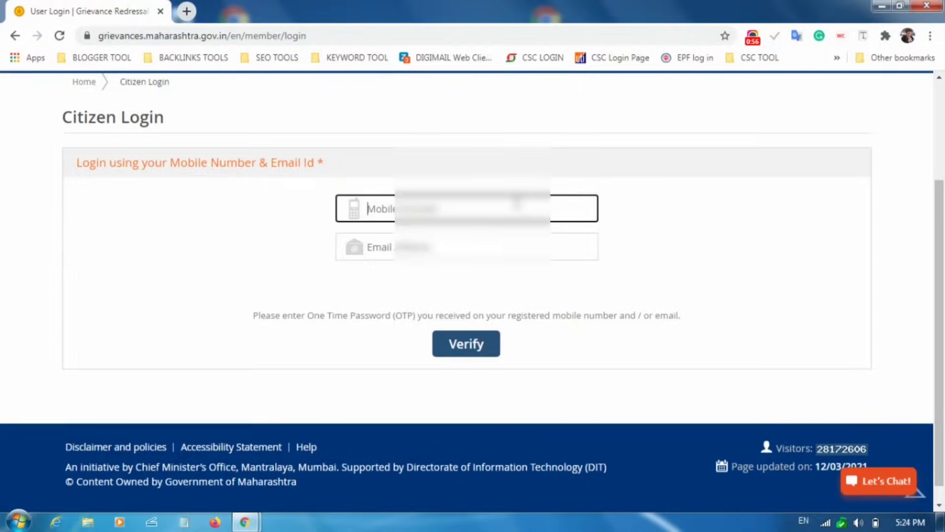
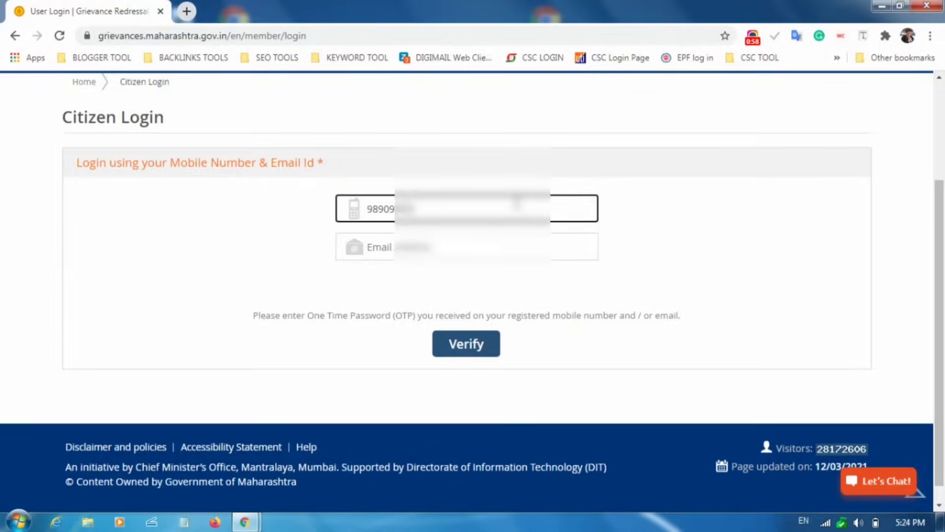
{"action": "key", "text": "Tab"}
{"action": "key", "text": "BackSpace"}
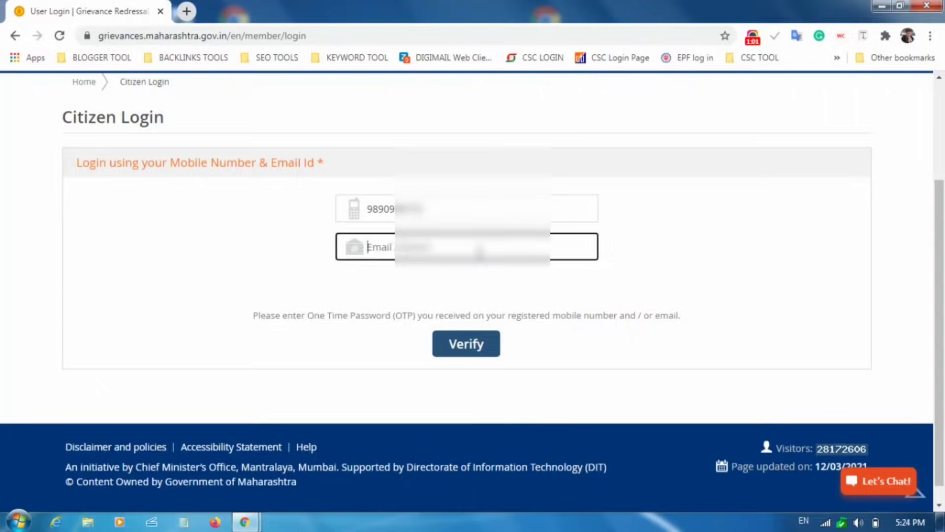
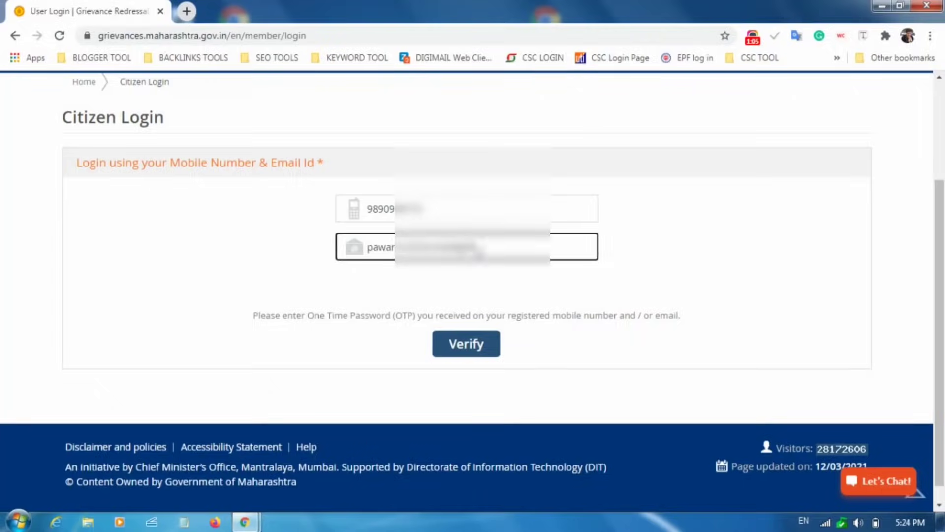
{"action": "left_click", "coordinate": [471, 346]}
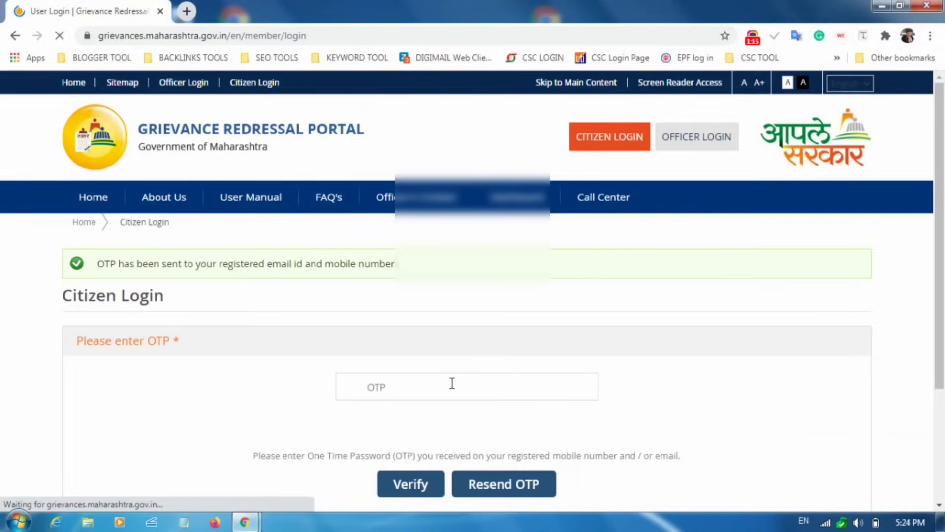
Step: Enter the received one-time password and verify it to log in
{"action": "left_click", "coordinate": [456, 386]}
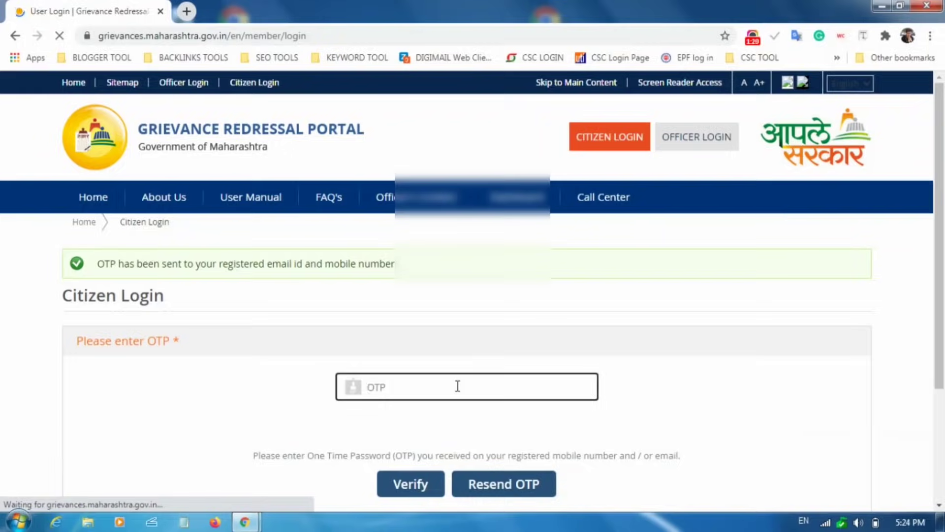
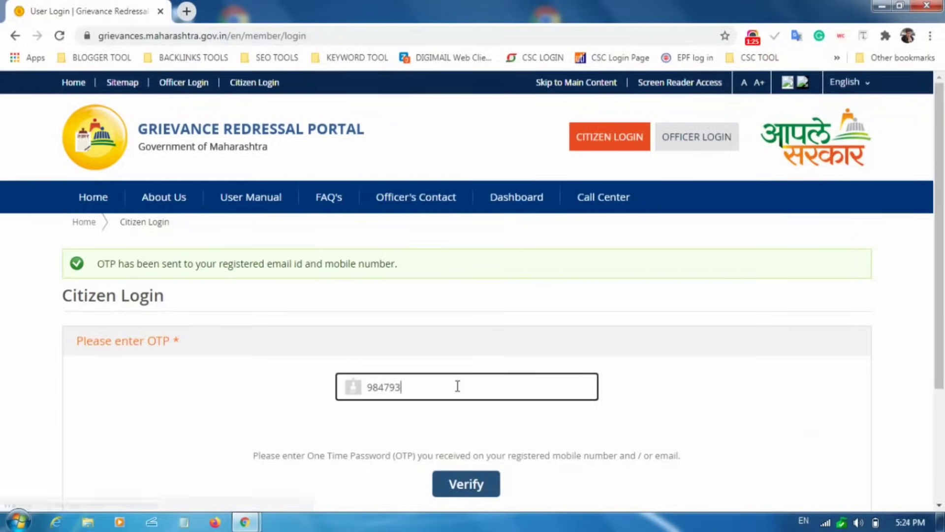
{"action": "left_click", "coordinate": [471, 489]}
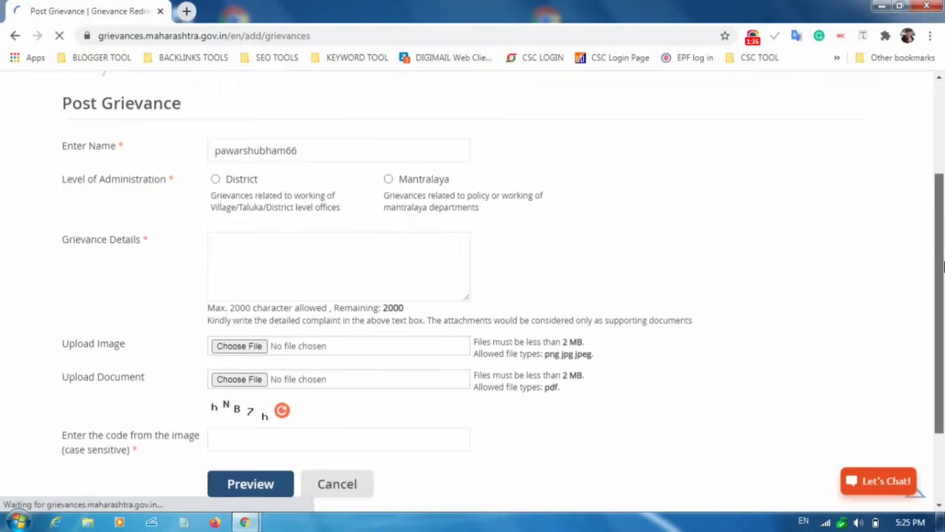
Step: Switch the portal language from English to मराठी
{"action": "left_click", "coordinate": [867, 89]}
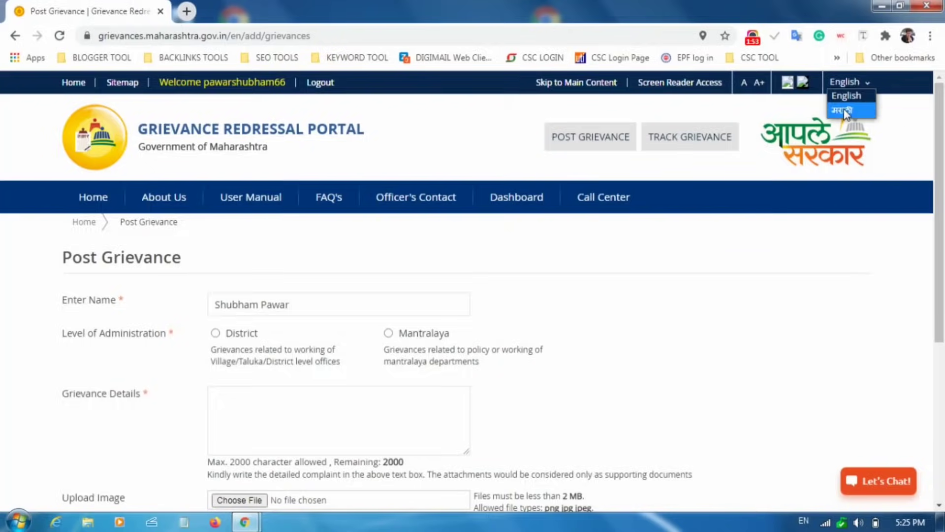
{"action": "left_click", "coordinate": [846, 111]}
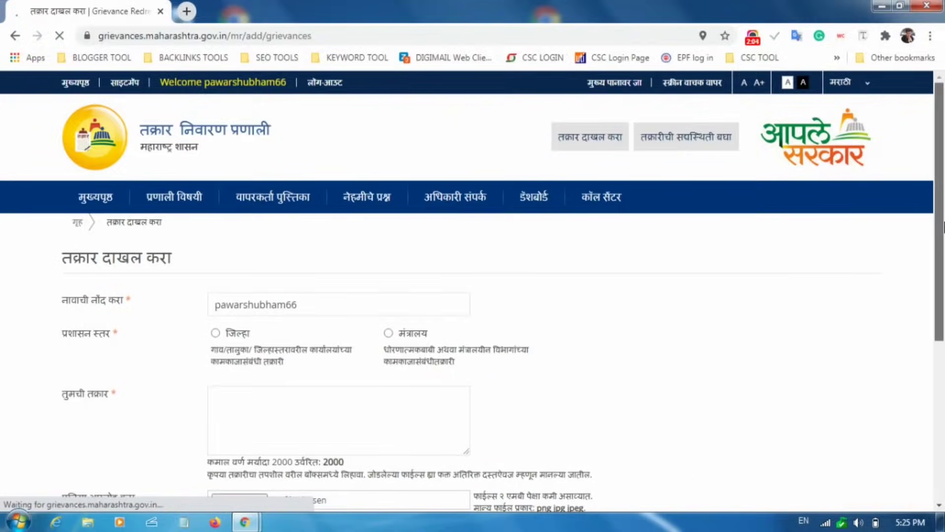
Step: Replace the username with the complainant's name and choose जिल्हा as the administration level
{"action": "scroll", "coordinate": [943, 186], "scroll_direction": "down", "scroll_amount": 3}
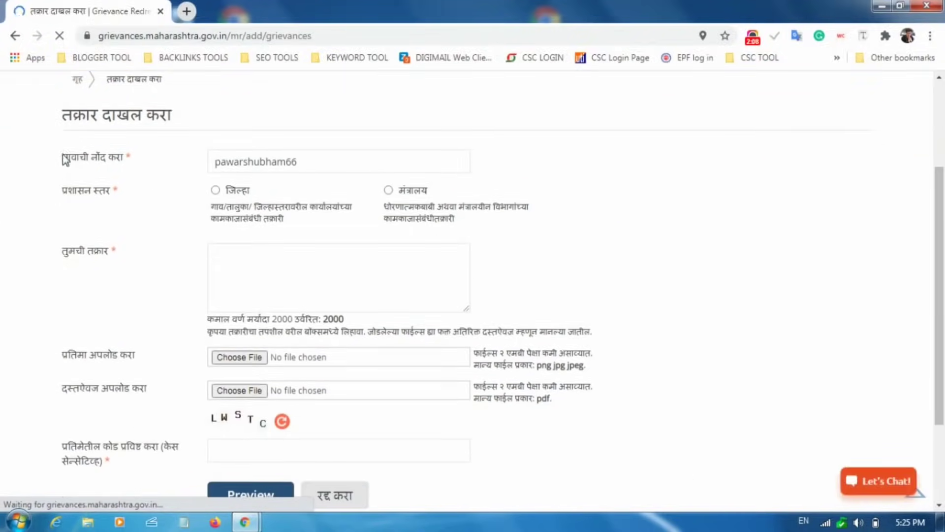
{"action": "left_click_drag", "start_coordinate": [62, 157], "coordinate": [142, 162]}
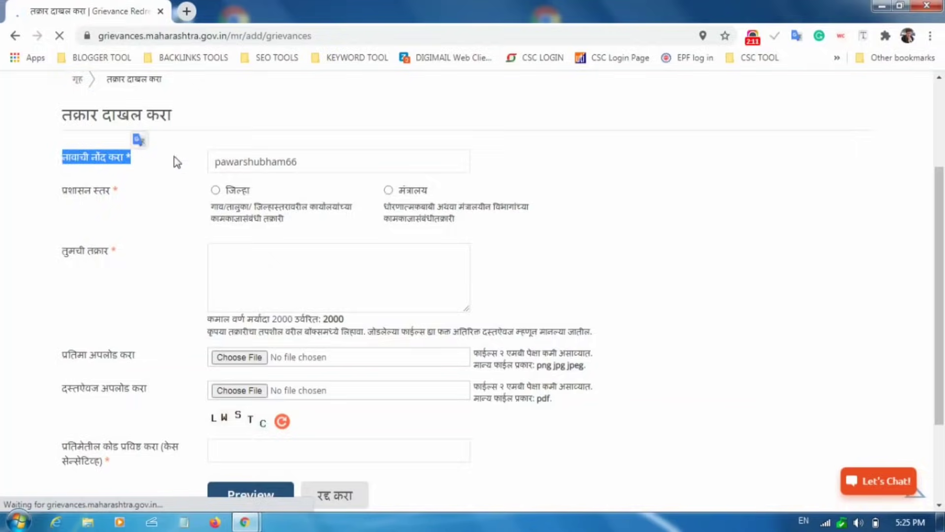
{"action": "double_click", "coordinate": [219, 161]}
{"action": "key", "text": "BackSpace"}
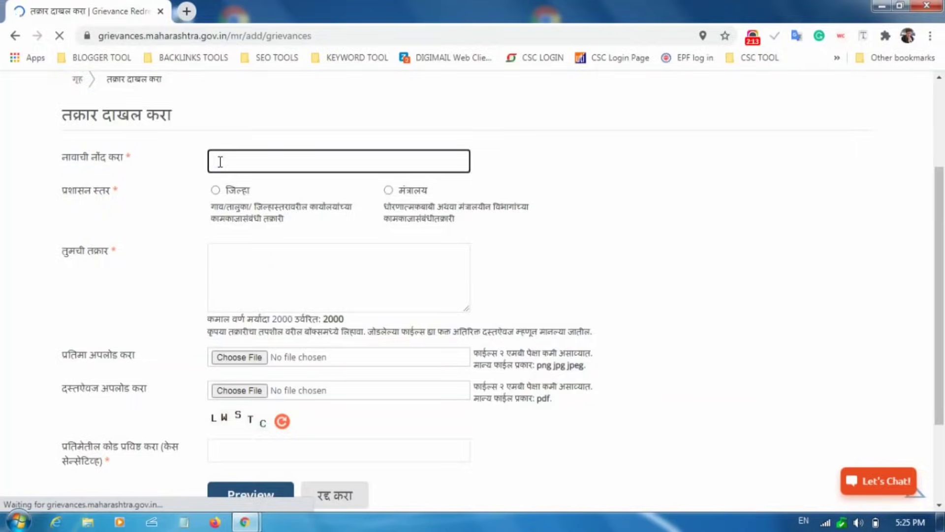
{"action": "left_click", "coordinate": [199, 177]}
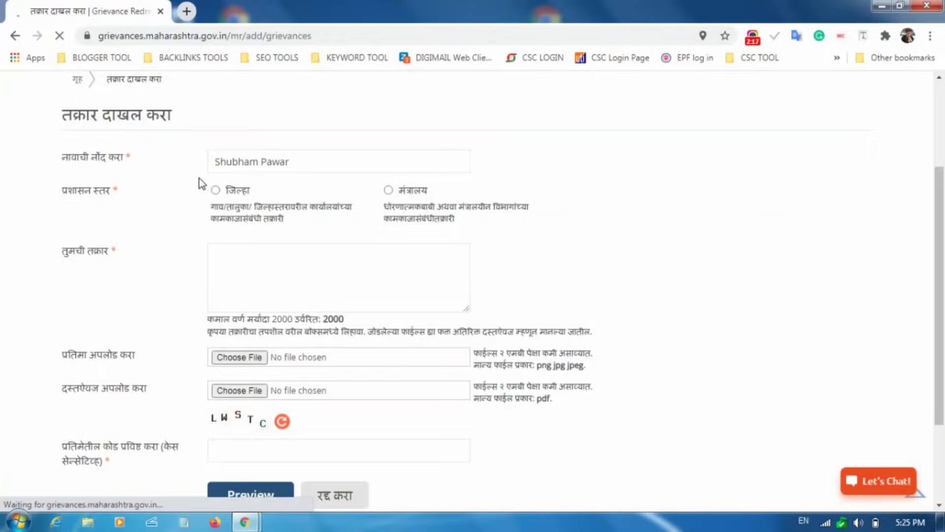
{"action": "left_click_drag", "start_coordinate": [63, 193], "coordinate": [98, 196]}
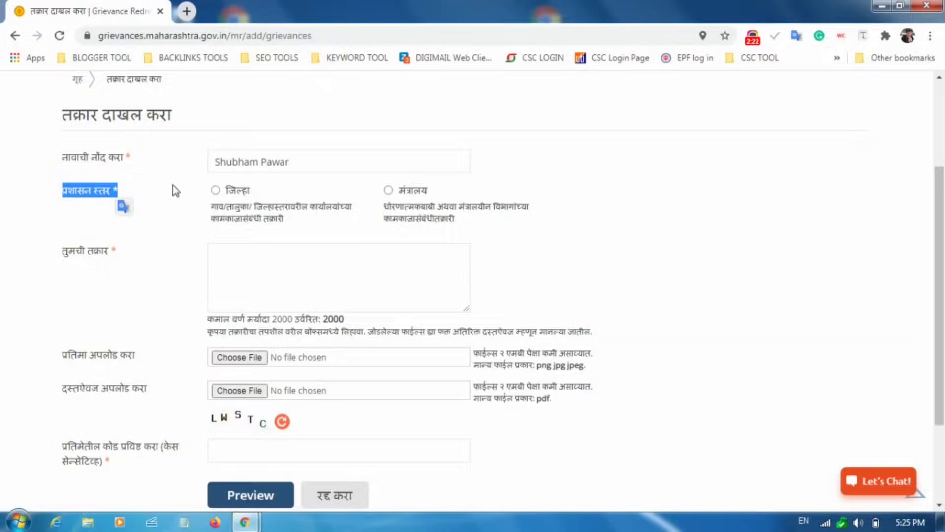
{"action": "left_click", "coordinate": [216, 190]}
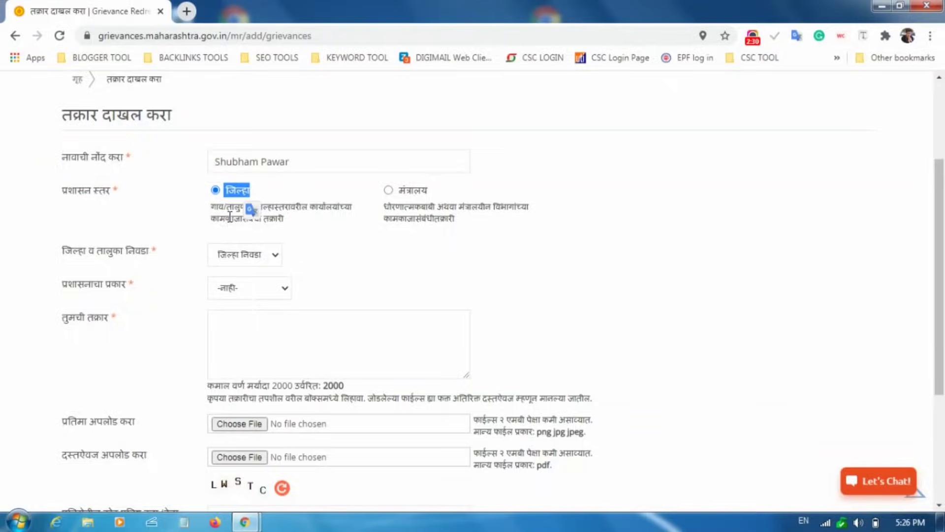
Step: Choose पुणे from the district list
{"action": "triple_click", "coordinate": [230, 217]}
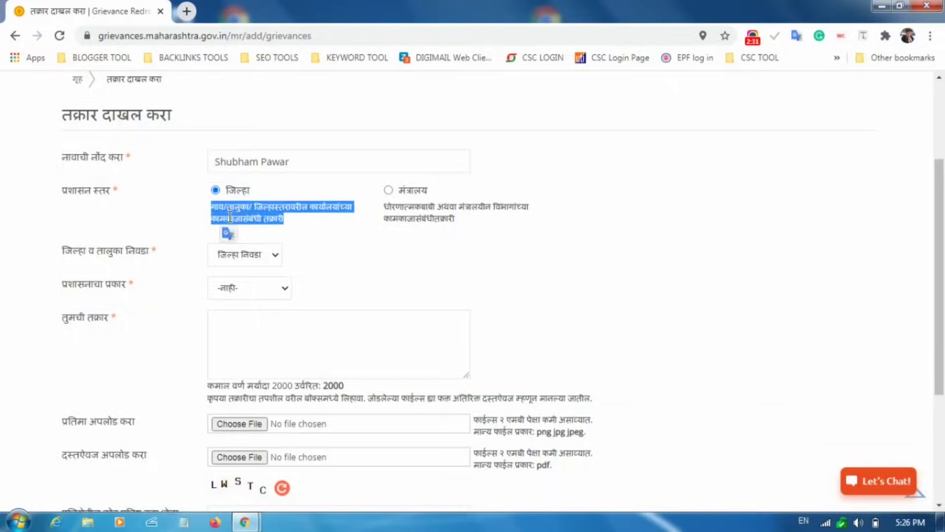
{"action": "triple_click", "coordinate": [269, 215]}
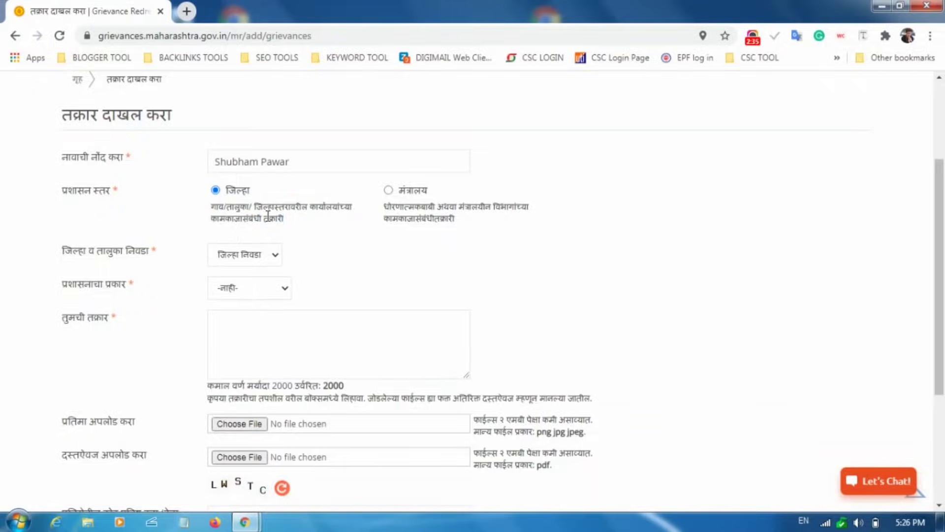
{"action": "left_click", "coordinate": [245, 219]}
{"action": "left_click_drag", "start_coordinate": [73, 252], "coordinate": [158, 253]}
{"action": "left_click", "coordinate": [245, 255]}
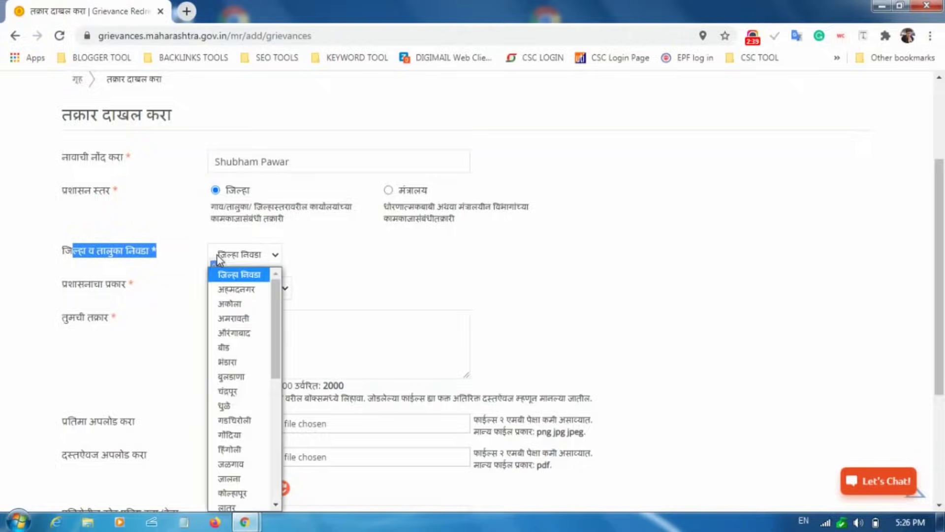
{"action": "left_click_drag", "start_coordinate": [283, 308], "coordinate": [277, 444]}
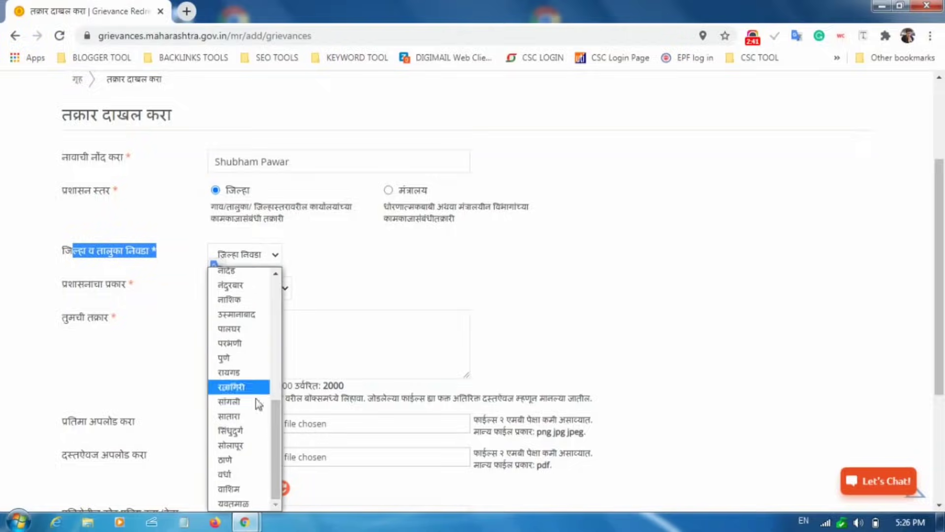
{"action": "left_click", "coordinate": [232, 361]}
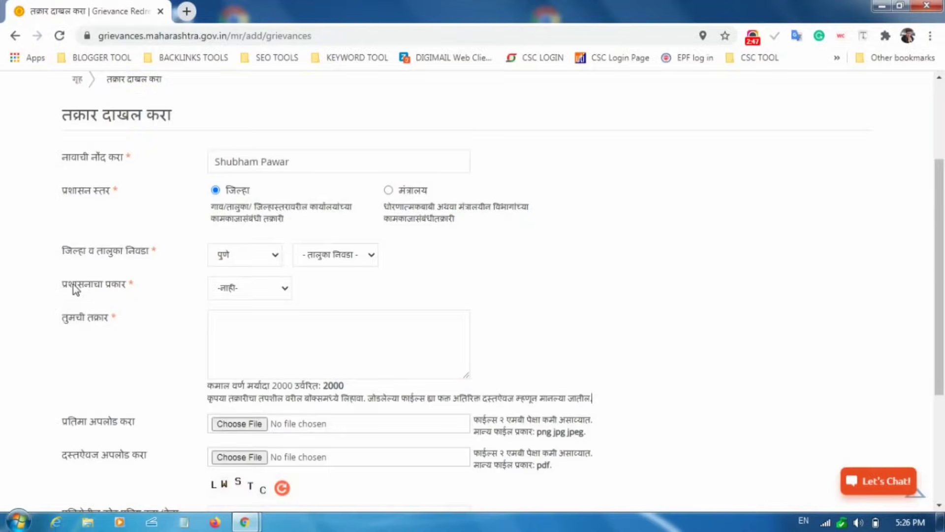
Step: Select पुरंदर as the taluka within पुणे district
{"action": "left_click_drag", "start_coordinate": [63, 286], "coordinate": [143, 290]}
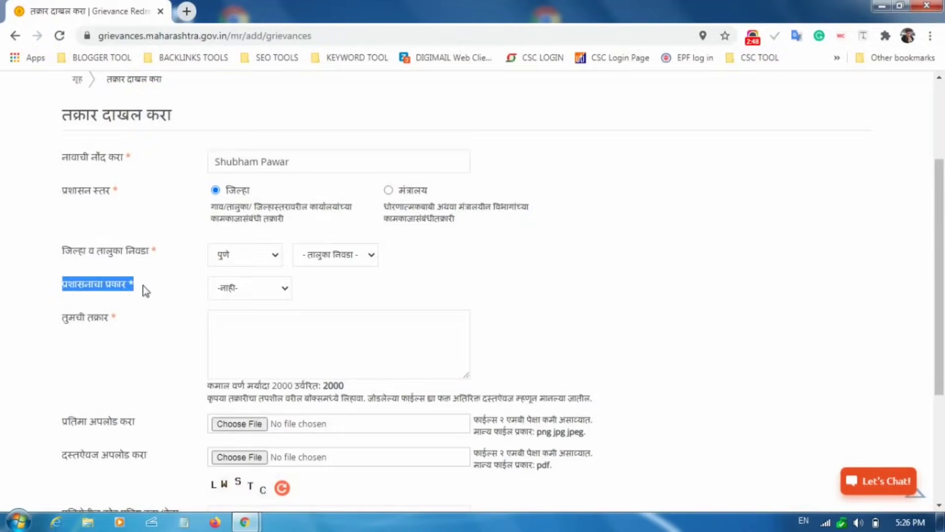
{"action": "left_click", "coordinate": [251, 290]}
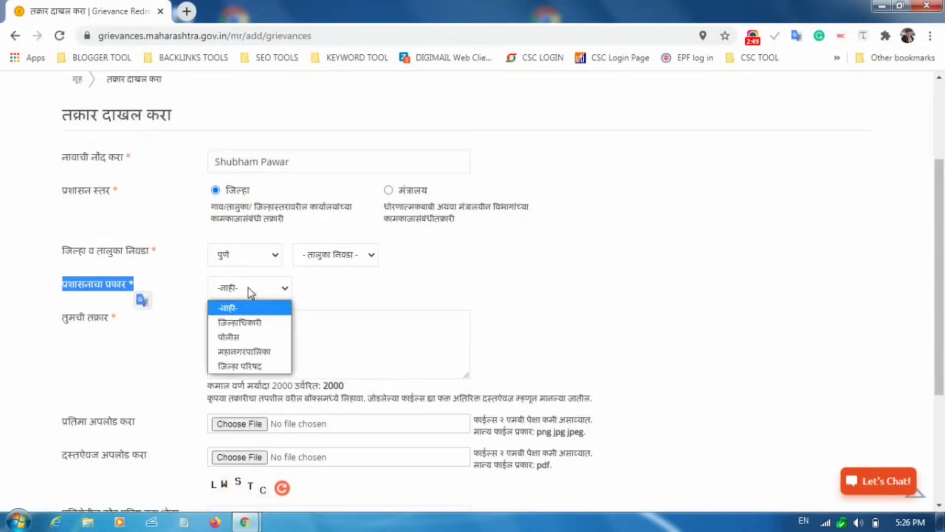
{"action": "left_click", "coordinate": [305, 257]}
{"action": "left_click", "coordinate": [325, 245]}
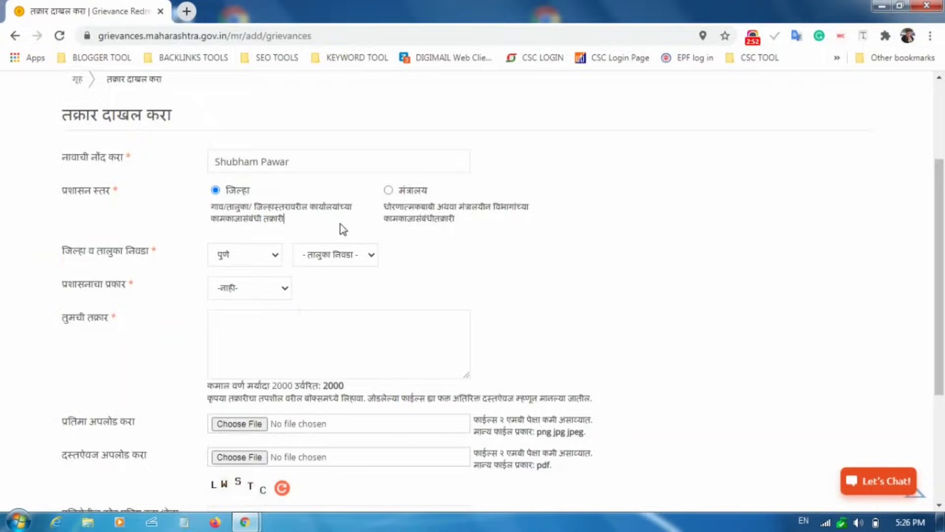
{"action": "triple_click", "coordinate": [134, 255]}
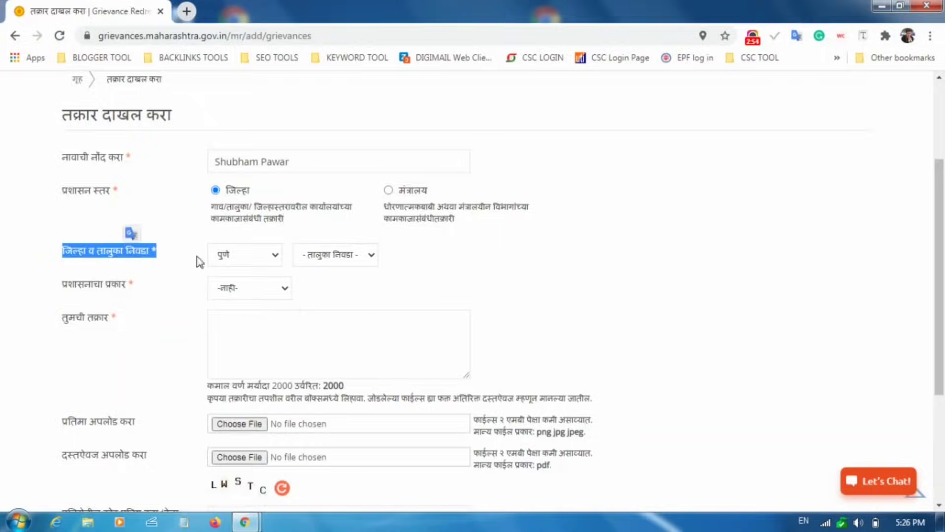
{"action": "left_click", "coordinate": [362, 261]}
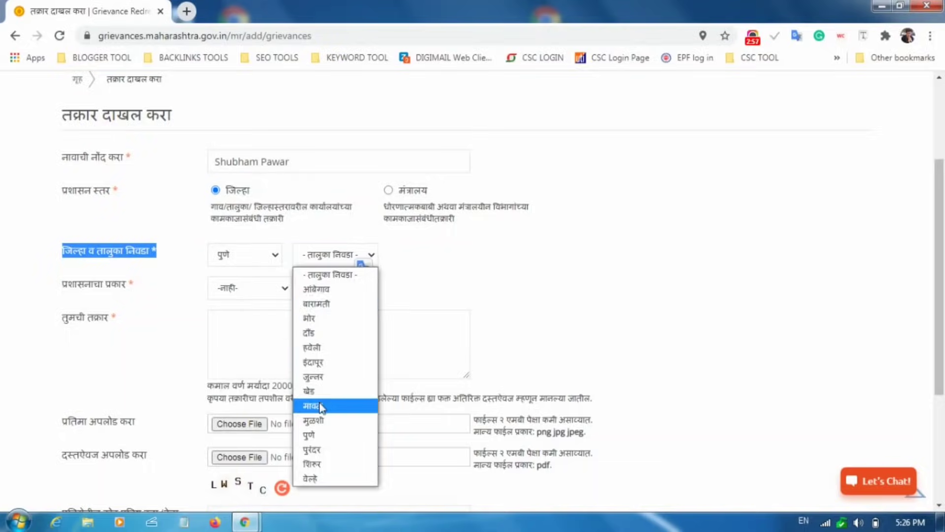
{"action": "left_click", "coordinate": [334, 450]}
{"action": "left_click", "coordinate": [416, 262]}
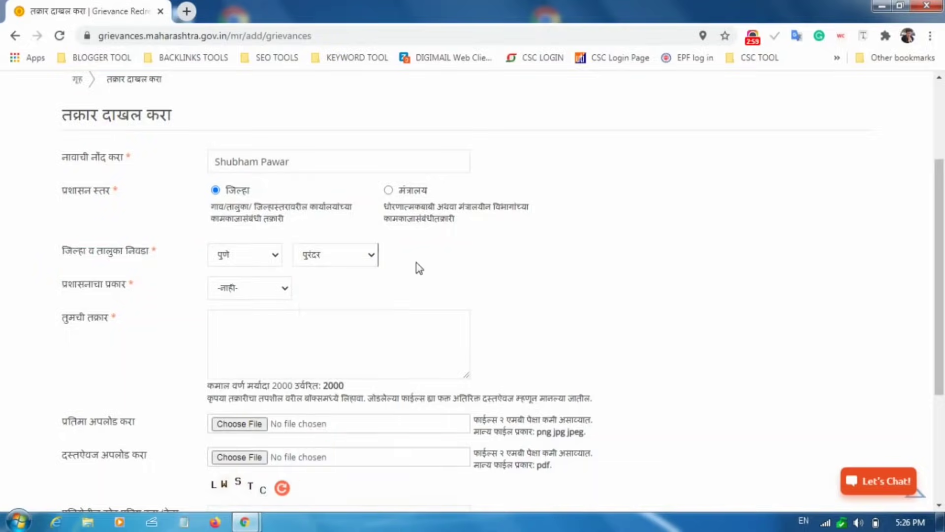
{"action": "left_click_drag", "start_coordinate": [62, 284], "coordinate": [144, 290]}
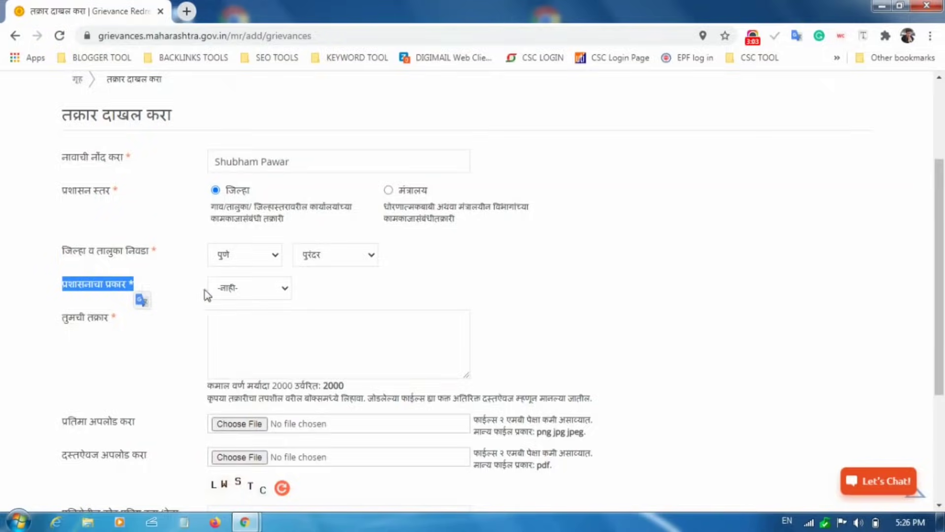
Step: Set the administration type to जिल्हा परिषद after briefly trying महानगरपालिका
{"action": "left_click", "coordinate": [279, 291]}
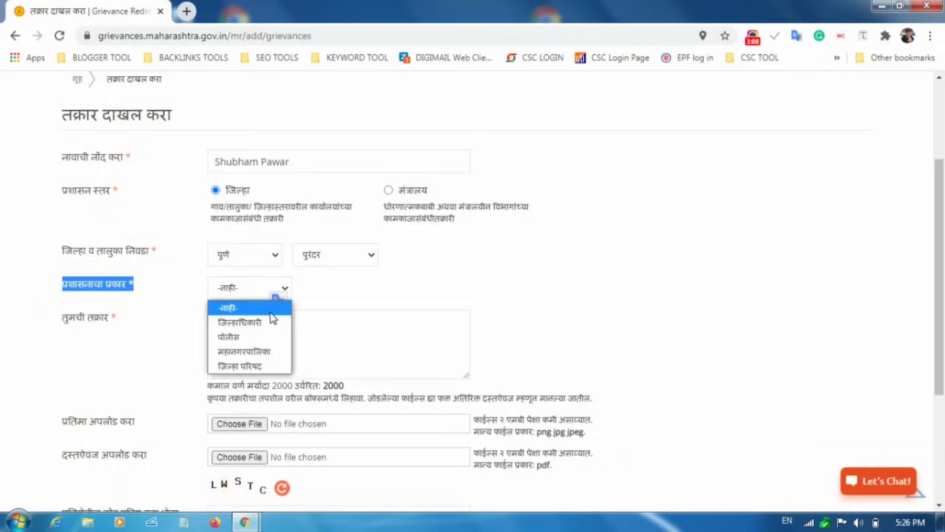
{"action": "left_click", "coordinate": [265, 367]}
{"action": "left_click", "coordinate": [247, 295]}
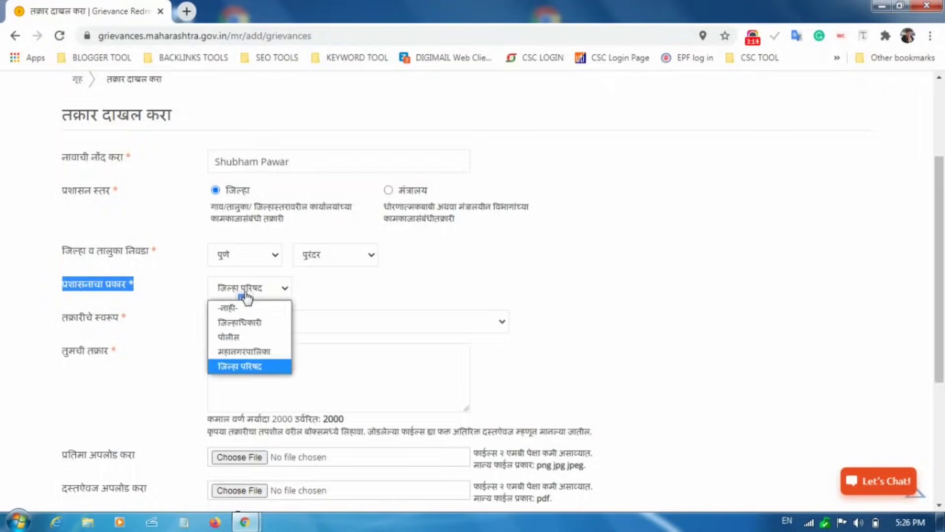
{"action": "left_click", "coordinate": [265, 352]}
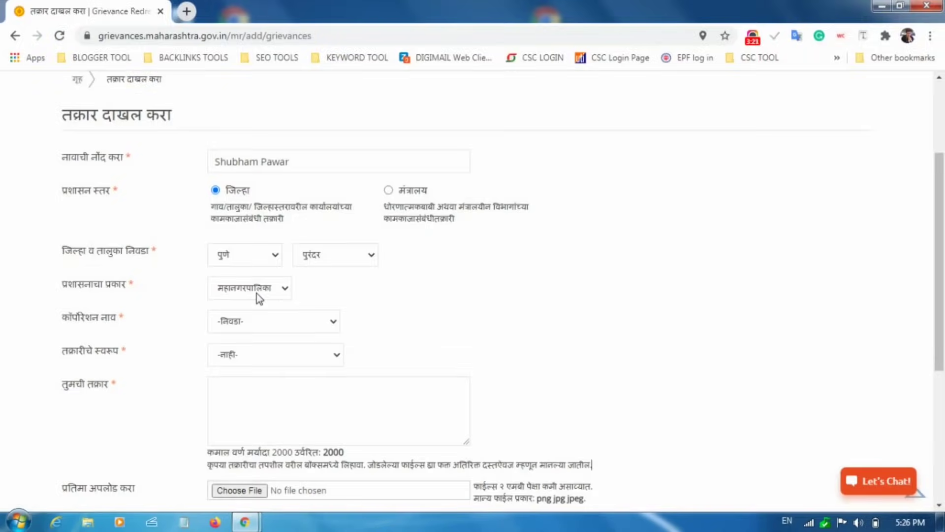
{"action": "left_click", "coordinate": [256, 293]}
{"action": "left_click", "coordinate": [254, 367]}
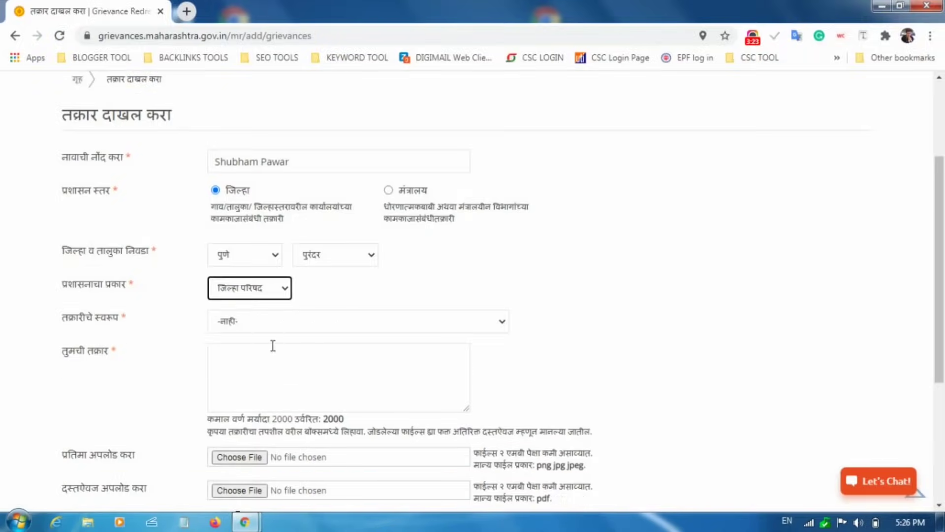
Step: Pick 'ग्रामपंचायत मार्फत राबविण्यात येत असलेल्या योजना' as the complaint nature
{"action": "left_click_drag", "start_coordinate": [63, 320], "coordinate": [140, 324]}
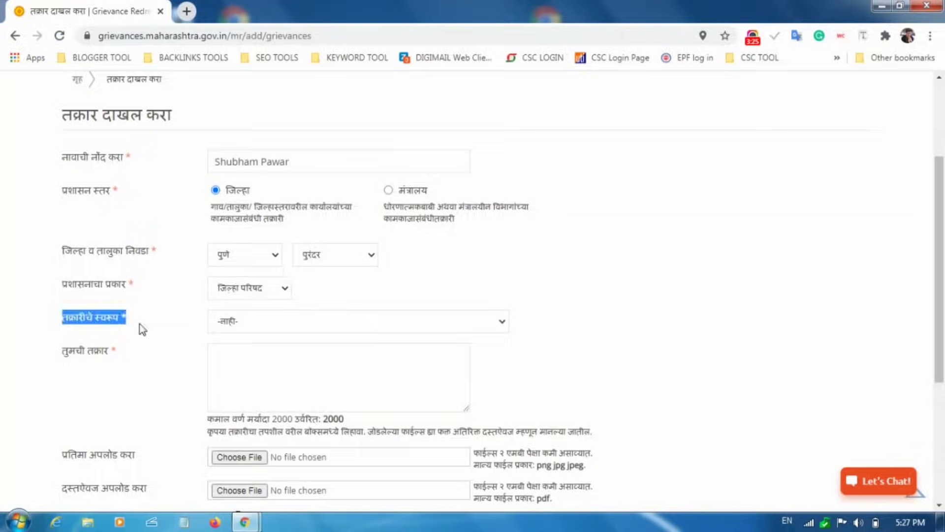
{"action": "left_click_drag", "start_coordinate": [940, 218], "coordinate": [944, 315]}
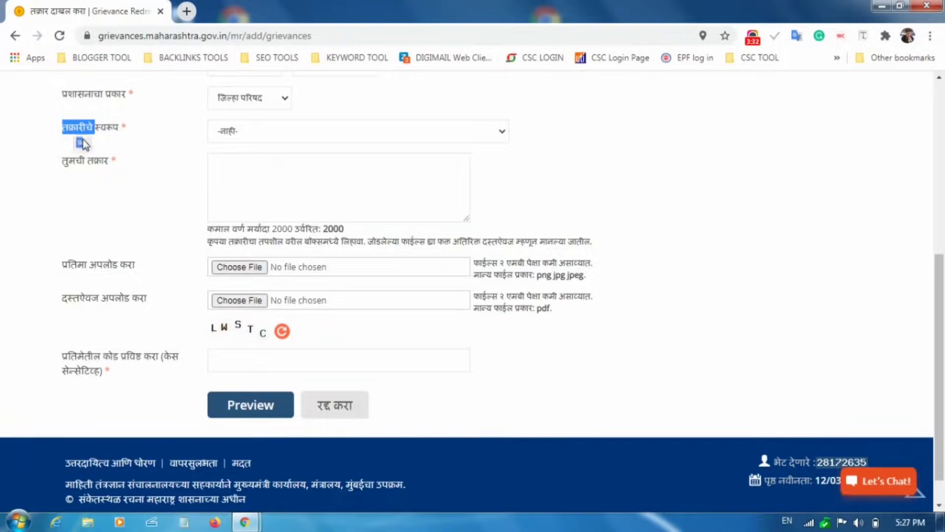
{"action": "left_click", "coordinate": [111, 137]}
{"action": "left_click", "coordinate": [248, 133]}
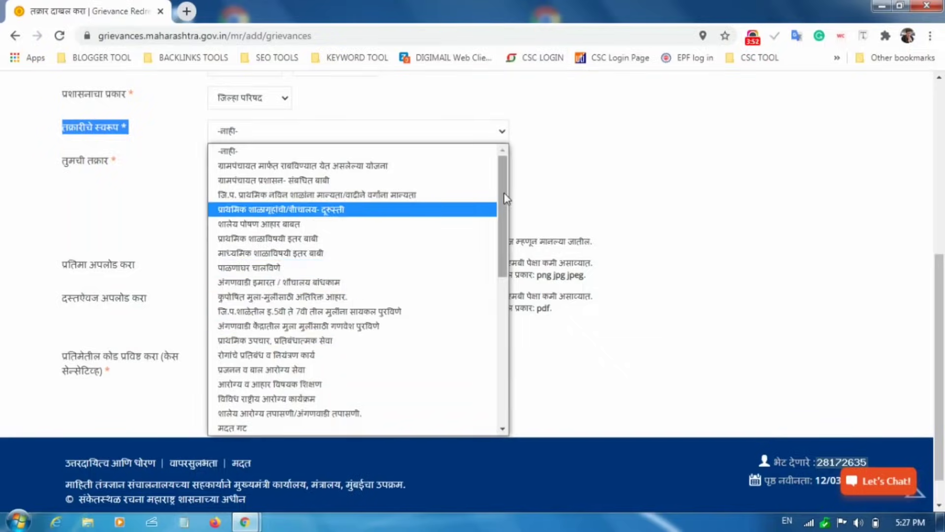
{"action": "mouse_move", "coordinate": [507, 198]}
{"action": "left_mouse_down"}
{"action": "mouse_move", "coordinate": [503, 366]}
{"action": "mouse_move", "coordinate": [501, 204]}
{"action": "left_mouse_up"}
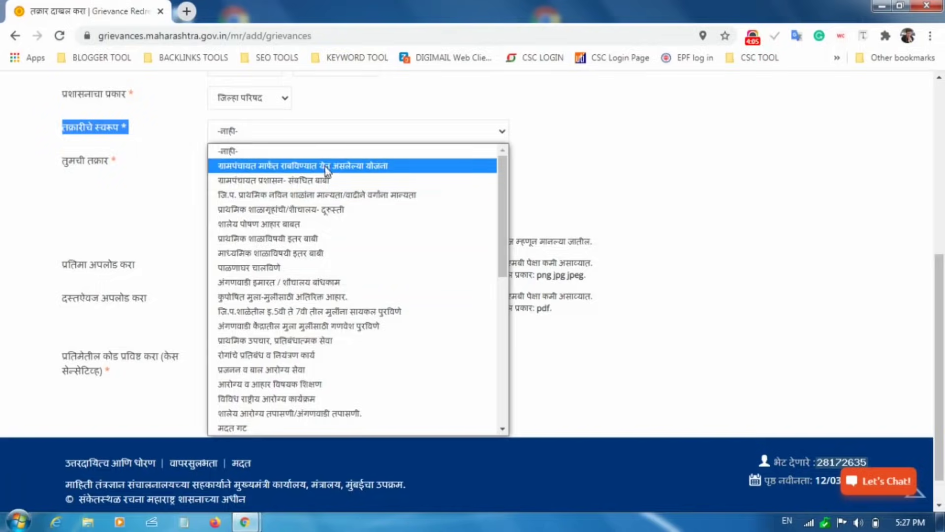
{"action": "left_click", "coordinate": [307, 167]}
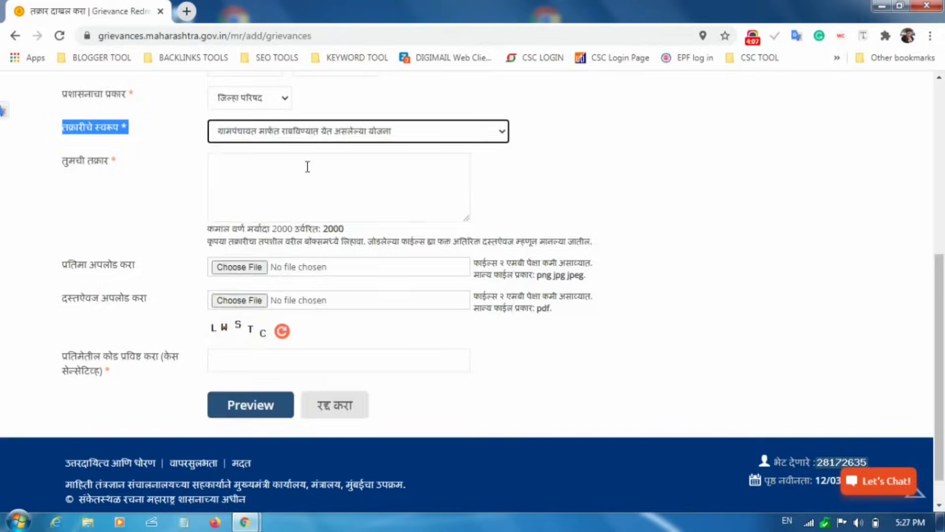
{"action": "left_click", "coordinate": [257, 155]}
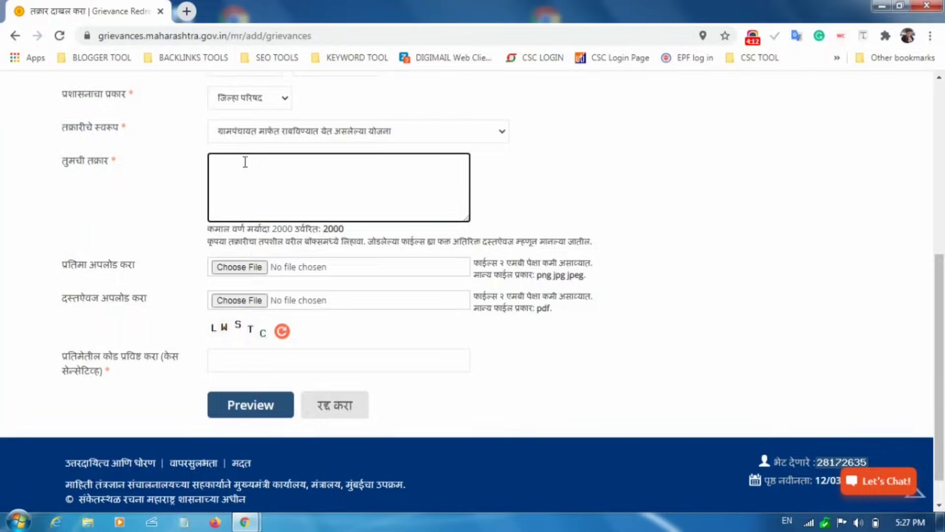
{"action": "left_click", "coordinate": [245, 131]}
Step: Focus the तुमची तक्रार complaint box and switch the input language to Marathi (India)
{"action": "left_click", "coordinate": [226, 173]}
{"action": "left_click_drag", "start_coordinate": [69, 164], "coordinate": [215, 161]}
{"action": "left_click", "coordinate": [218, 161]}
{"action": "left_click", "coordinate": [787, 522]}
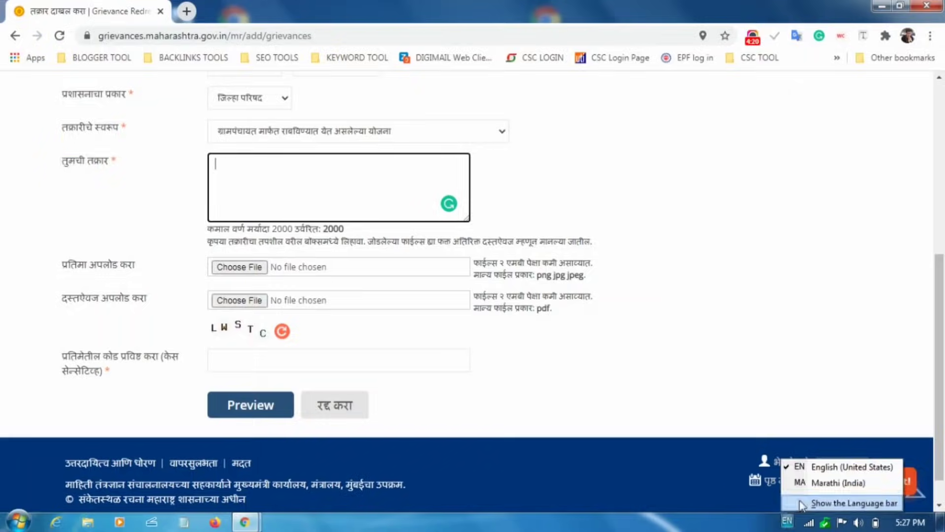
{"action": "left_click", "coordinate": [806, 478]}
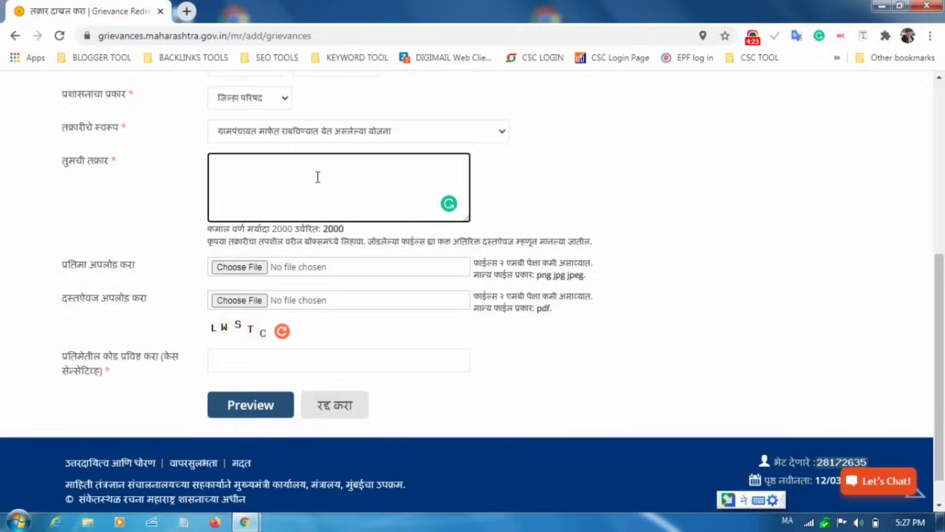
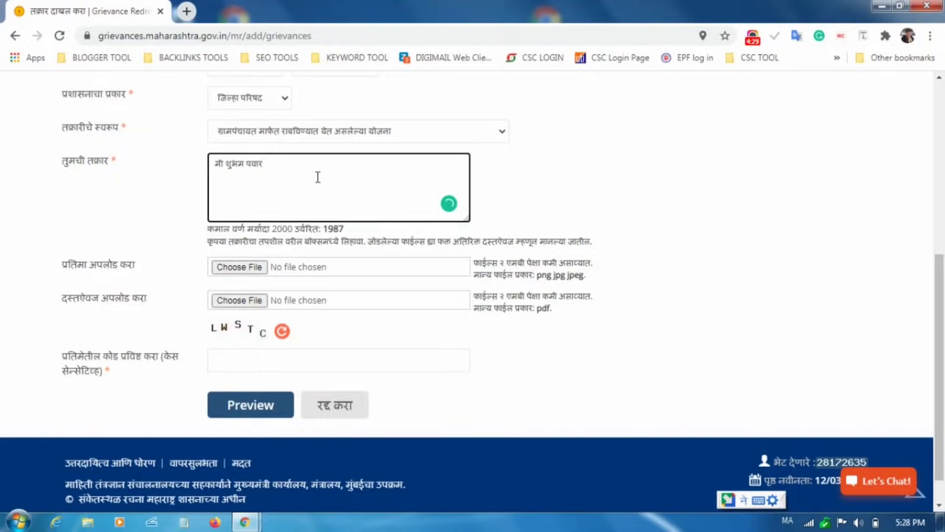
Step: Type a Marathi opening introducing the complainant's name and village, fixing stray letters
{"action": "type", "text": "rahana p"}
{"action": "key", "text": "BackSpace"}
{"action": "type", "text": "nir"}
{"action": "key", "text": "BackSpace"}
{"action": "key", "text": "BackSpace"}
{"action": "key", "text": "BackSpace"}
{"action": "type", "text": "umchya"}
{"action": "key", "text": "BackSpace"}
{"action": "key", "text": "BackSpace"}
{"action": "key", "text": "BackSpace"}
{"action": "key", "text": "BackSpace"}
{"action": "key", "text": "BackSpace"}
{"action": "key", "text": "BackSpace"}
{"action": "type", "text": "gaav naav"}
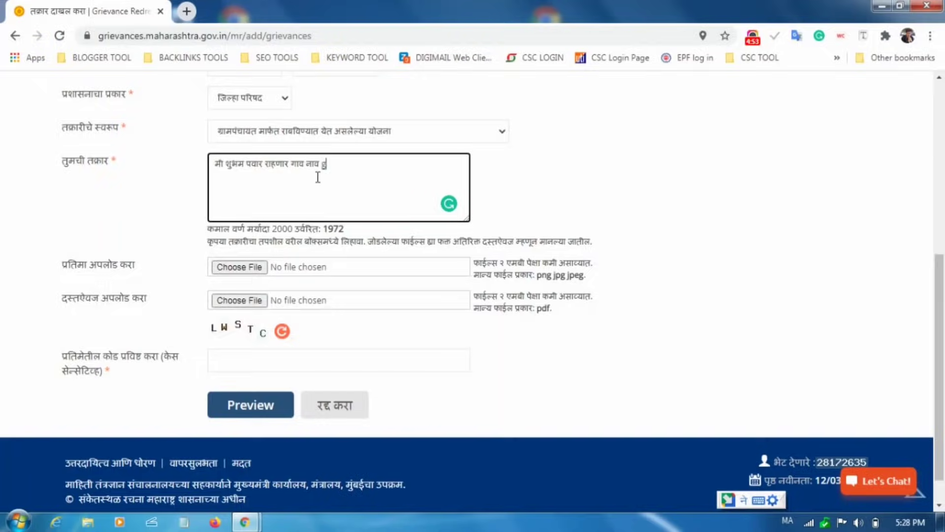
{"action": "key", "text": "BackSpace"}
{"action": "type", "text": "माझी गrampa"}
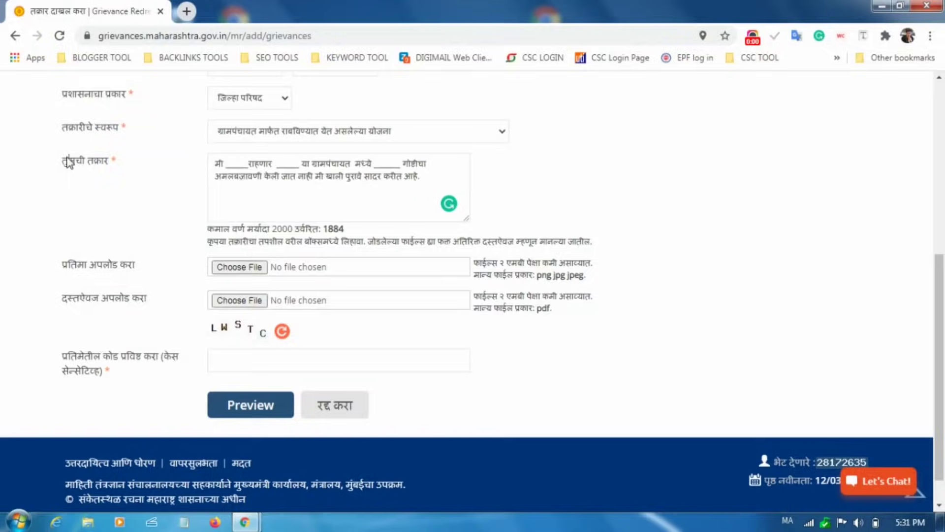
Step: Highlight the opening word, the blank before राहणार and the closing part of the Marathi complaint
{"action": "left_click_drag", "start_coordinate": [69, 162], "coordinate": [118, 162]}
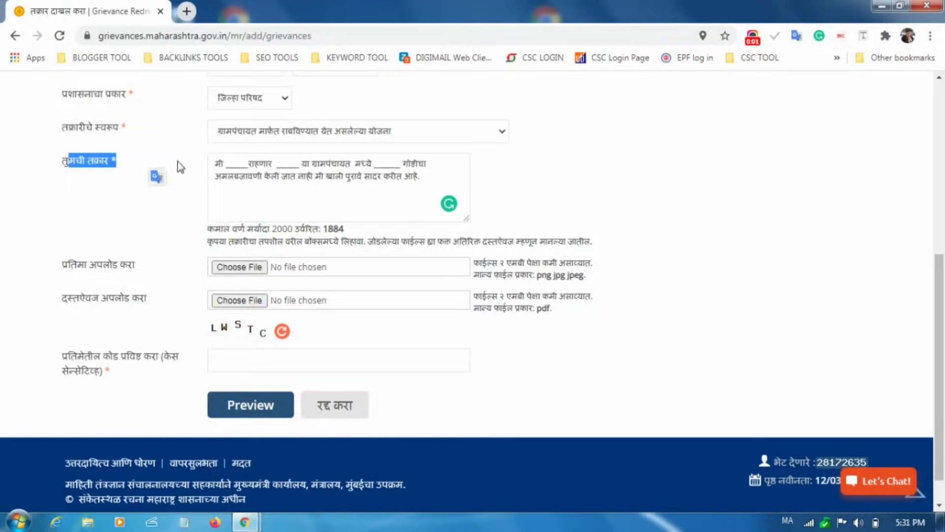
{"action": "left_click", "coordinate": [214, 160]}
{"action": "left_click_drag", "start_coordinate": [217, 162], "coordinate": [247, 161]}
{"action": "left_click", "coordinate": [246, 162]}
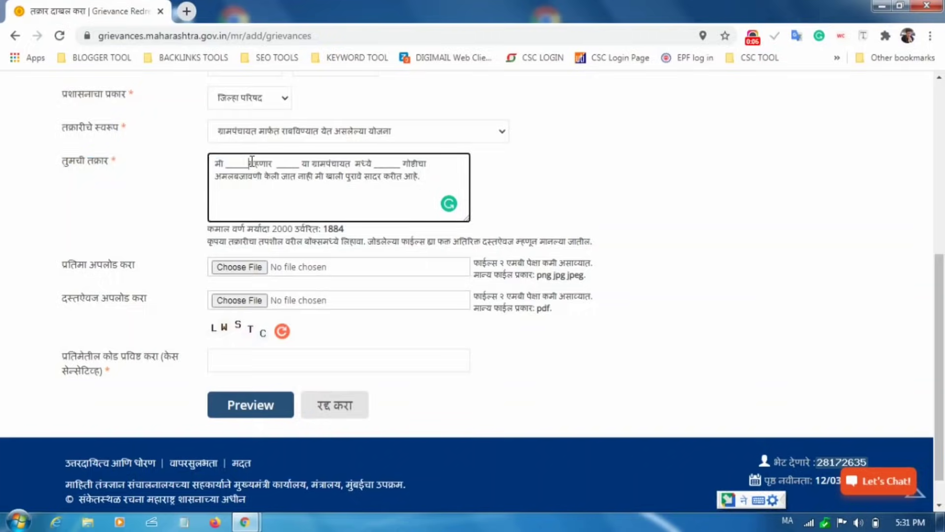
{"action": "double_click", "coordinate": [252, 161]}
{"action": "left_click", "coordinate": [285, 163]}
{"action": "left_click_drag", "start_coordinate": [402, 164], "coordinate": [438, 176]}
{"action": "left_click", "coordinate": [428, 184]}
Step: Select the whole complaint text with Ctrl+A, then deselect it by clicking outside the box
{"action": "key", "text": "ctrl+a"}
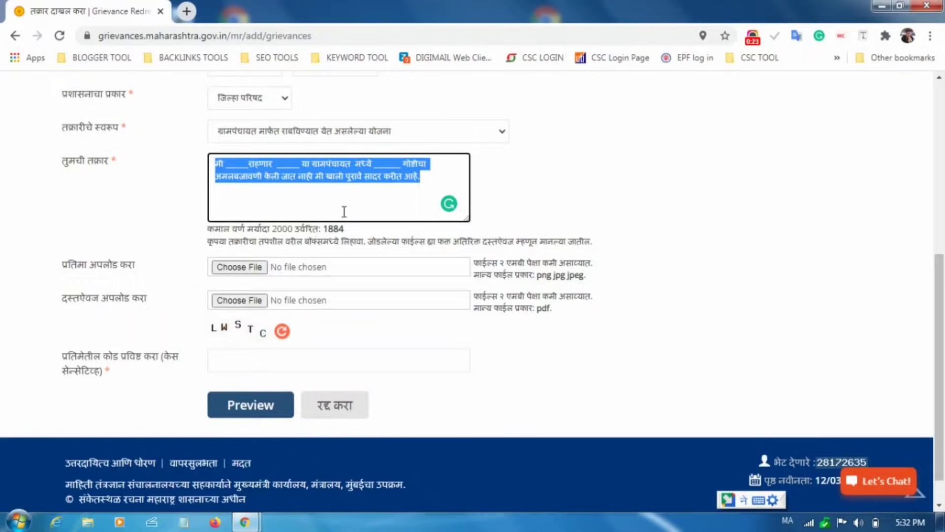
{"action": "left_click", "coordinate": [90, 261]}
{"action": "left_click_drag", "start_coordinate": [63, 264], "coordinate": [124, 269]}
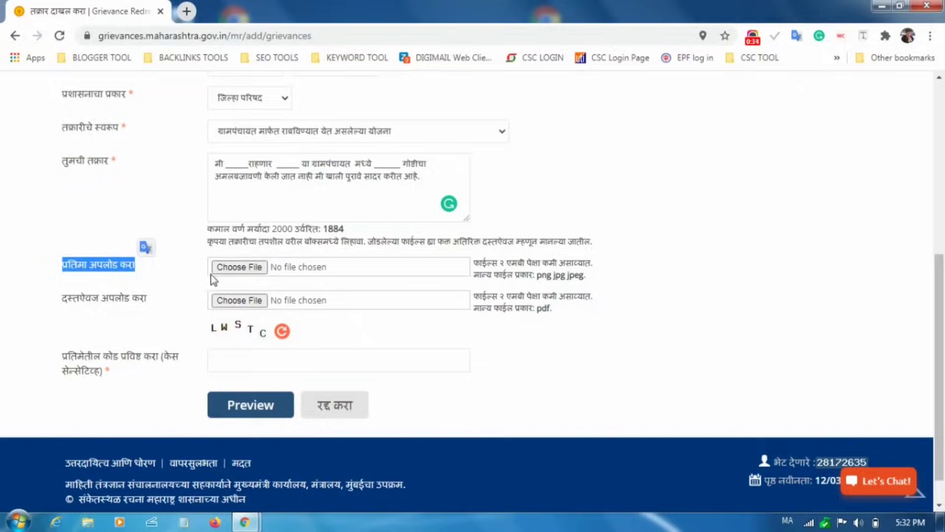
{"action": "left_click", "coordinate": [190, 258]}
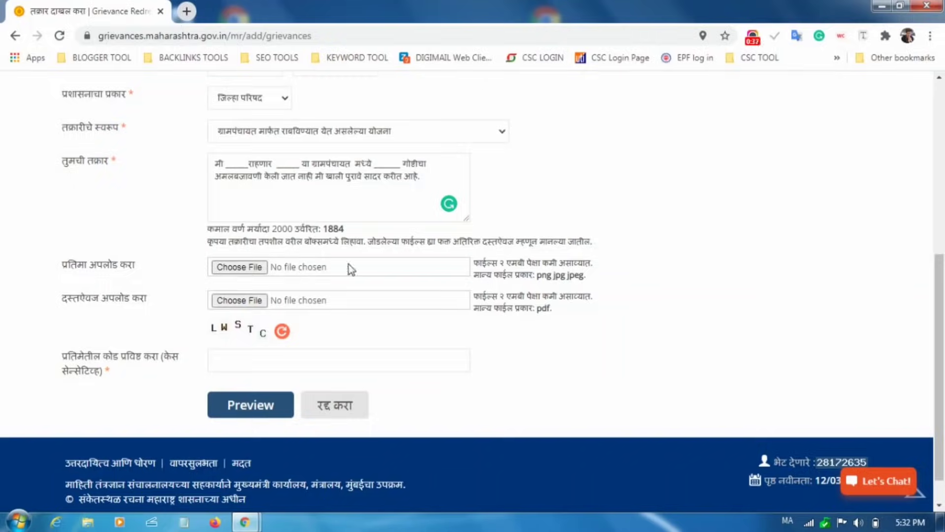
{"action": "left_click_drag", "start_coordinate": [476, 261], "coordinate": [538, 278]}
{"action": "left_click_drag", "start_coordinate": [63, 298], "coordinate": [158, 297]}
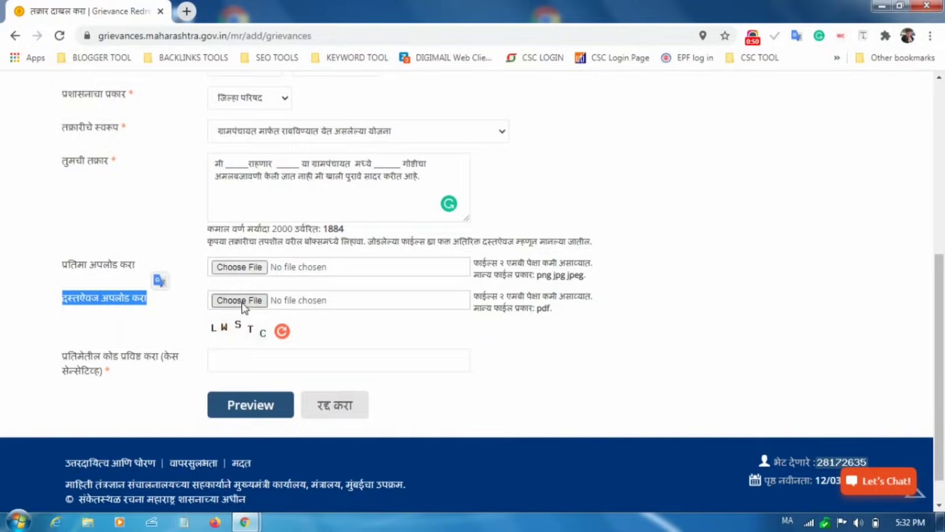
{"action": "left_click", "coordinate": [191, 293]}
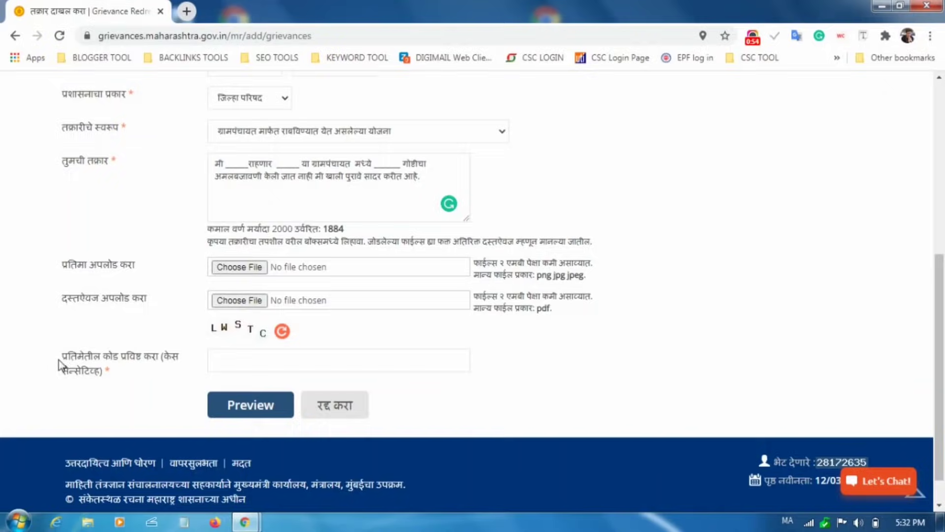
{"action": "left_click_drag", "start_coordinate": [58, 359], "coordinate": [166, 371]}
{"action": "left_click", "coordinate": [189, 362]}
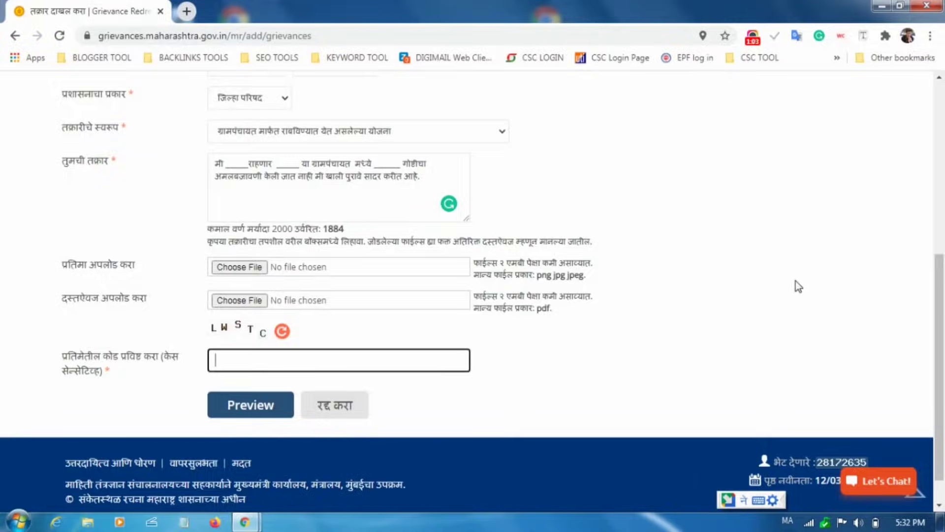
{"action": "left_click_drag", "start_coordinate": [939, 354], "coordinate": [941, 141]}
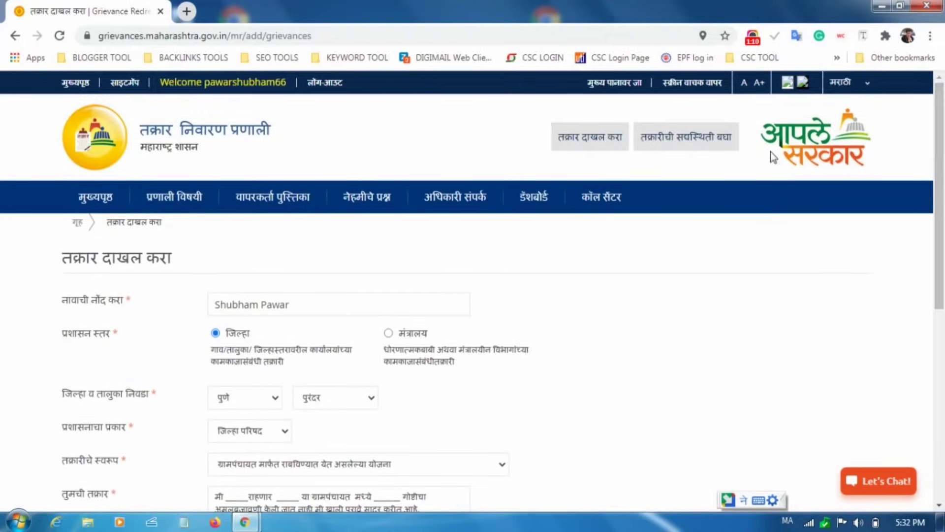
Step: Open the तक्रारीची सद्यस्थिती बघा tracking page and leave its complaint/token number field empty
{"action": "left_click", "coordinate": [679, 141]}
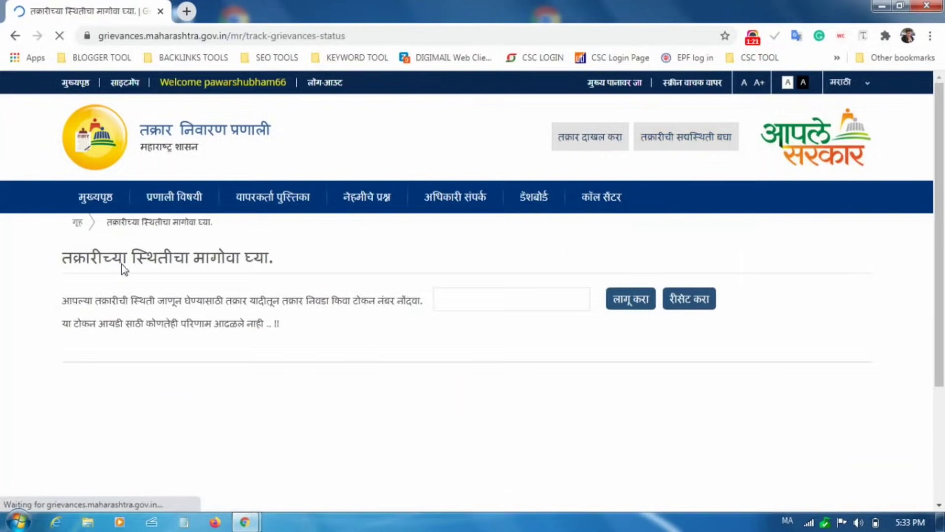
{"action": "left_click_drag", "start_coordinate": [62, 257], "coordinate": [182, 320]}
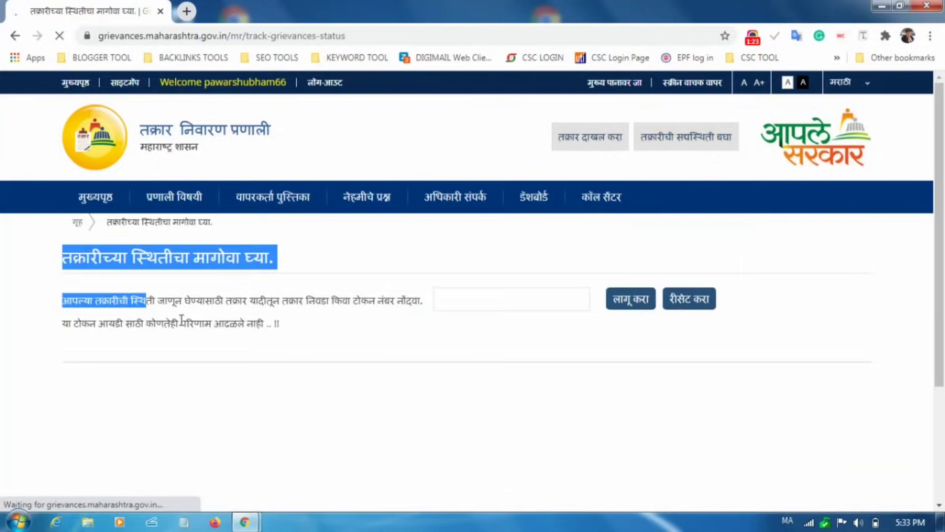
{"action": "triple_click", "coordinate": [182, 321]}
{"action": "left_click", "coordinate": [268, 300]}
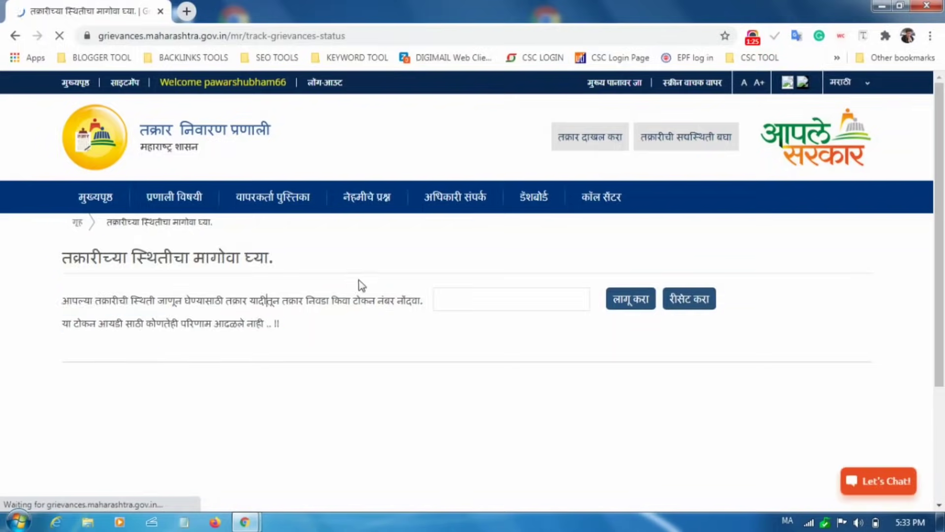
{"action": "left_click_drag", "start_coordinate": [351, 300], "coordinate": [397, 300]}
{"action": "left_click", "coordinate": [457, 301]}
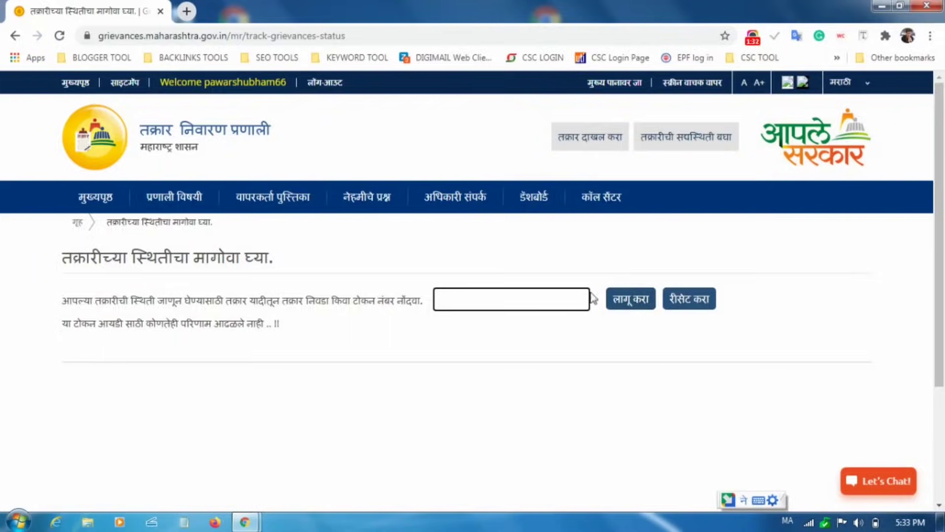
{"action": "left_click", "coordinate": [551, 249]}
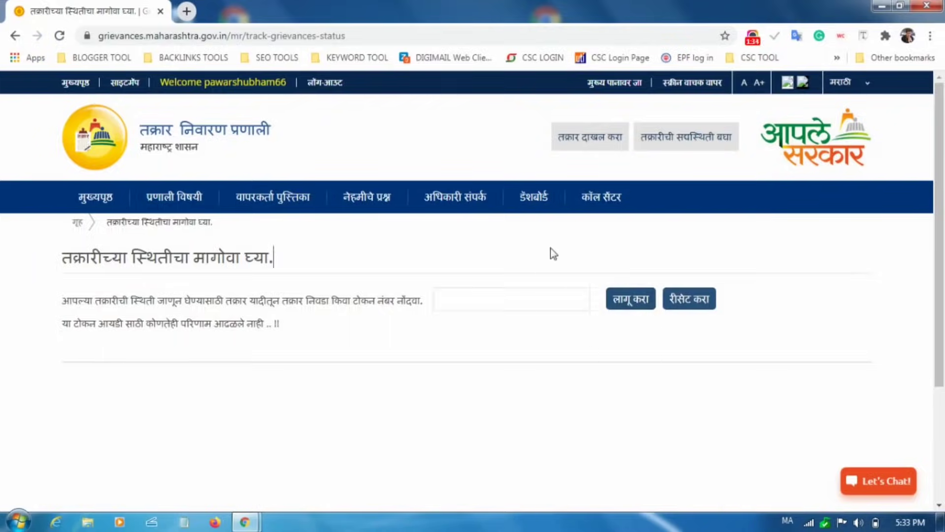